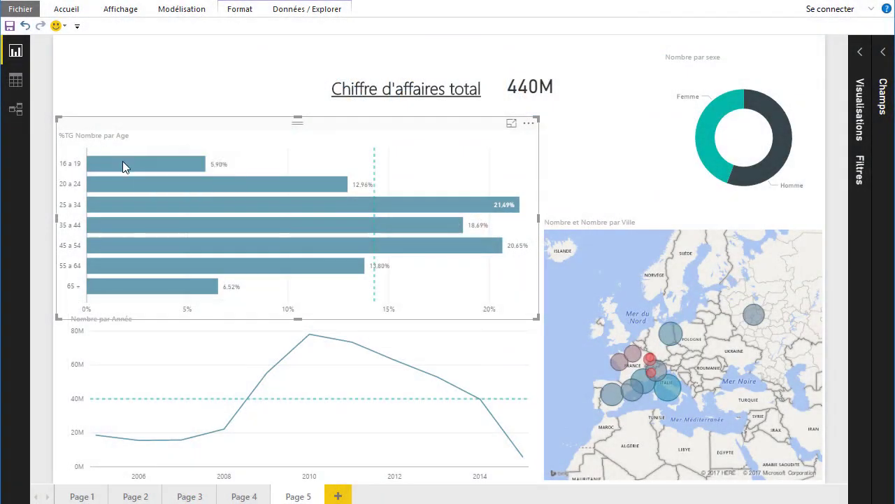
Step: Cross-filter the Page 5 dashboard by the 16 a 19 and 35 a 44 age bands, then clear the filter
left_click(123, 161)
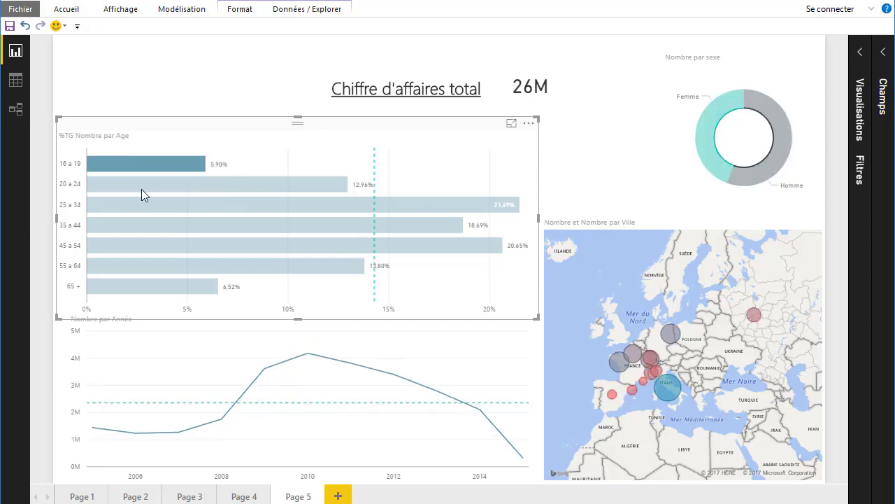
left_click(148, 226)
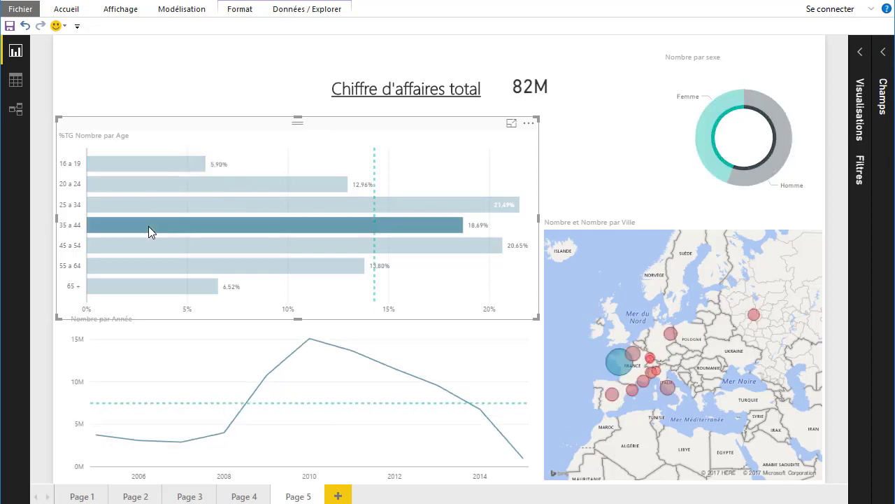
left_click(641, 385)
scroll(641, 385, "up", 1)
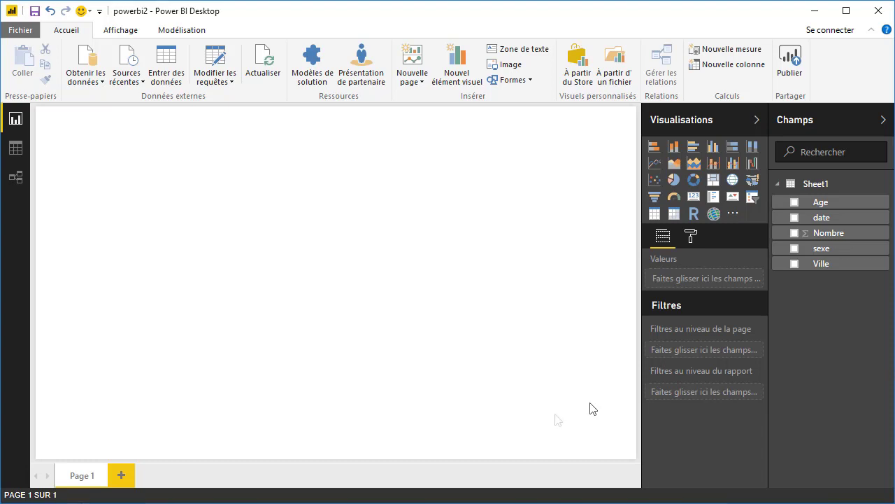
Step: Build a clustered bar chart of Nombre by Age on Page 1 and enlarge it across the page
left_click(15, 148)
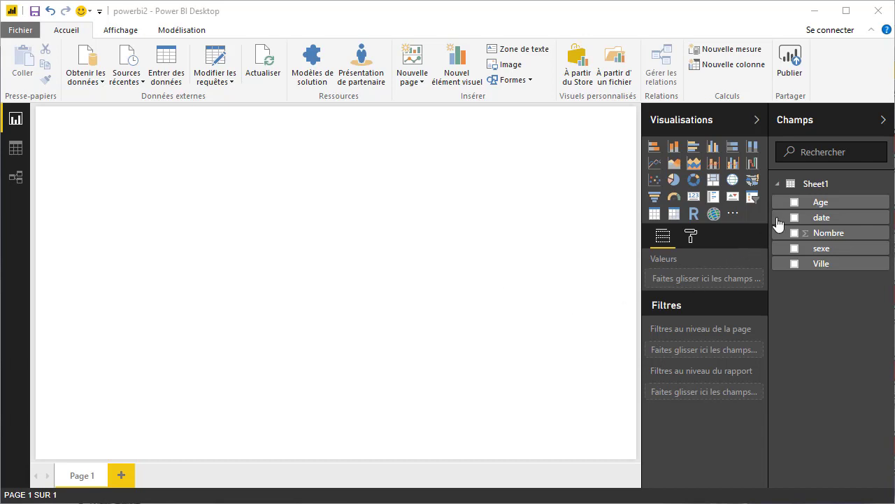
left_click(795, 203)
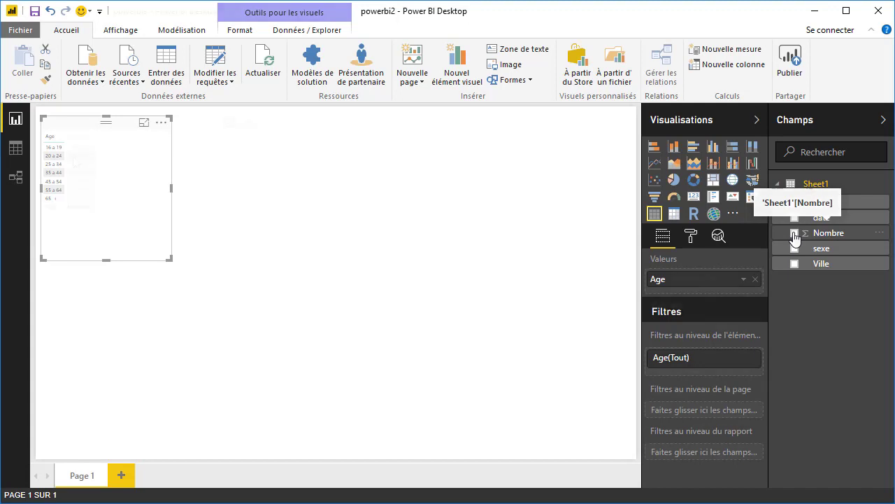
left_click_drag(796, 238, 116, 207)
left_click(116, 207)
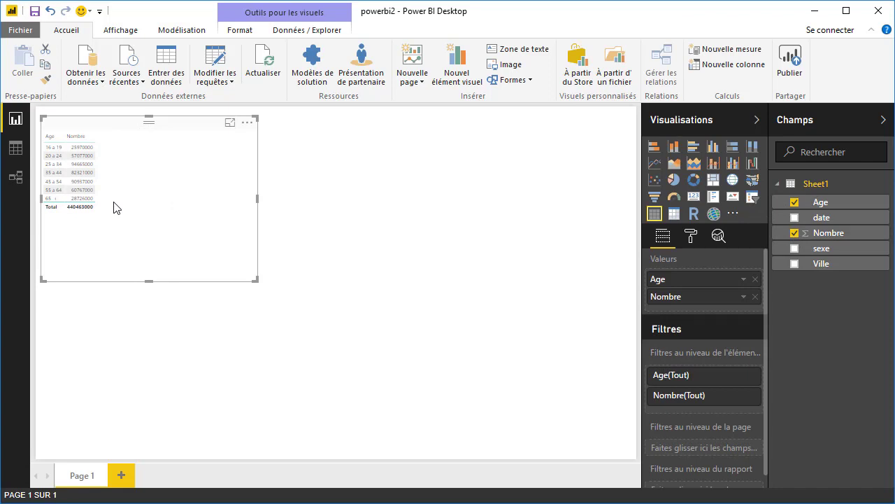
left_click(694, 154)
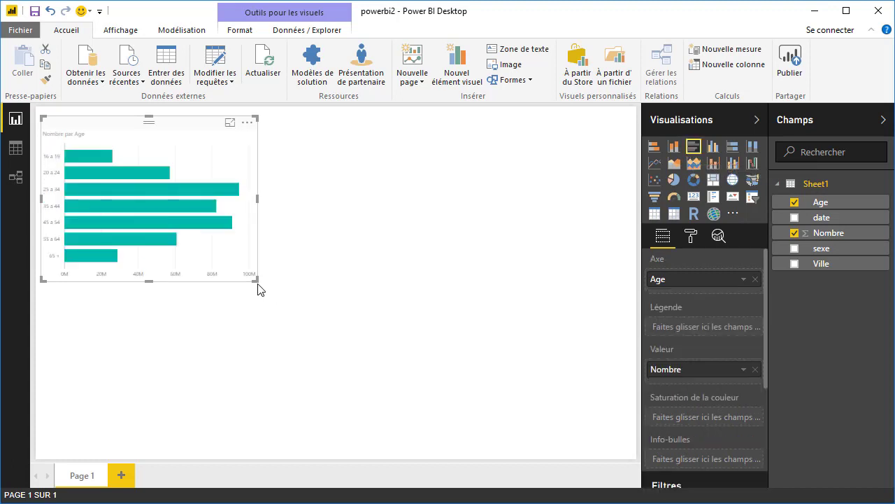
left_click_drag(255, 280, 488, 404)
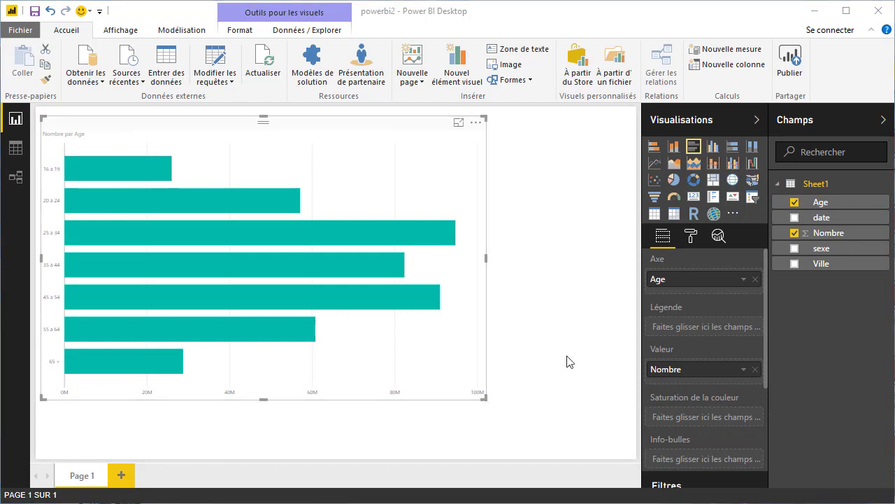
Step: Turn on data labels and show Nombre as a percentage of the grand total
left_click(691, 238)
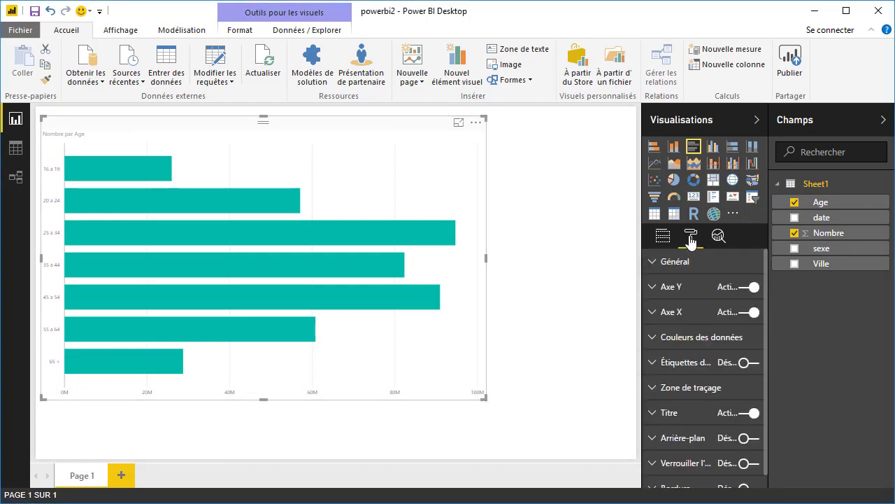
left_click(746, 362)
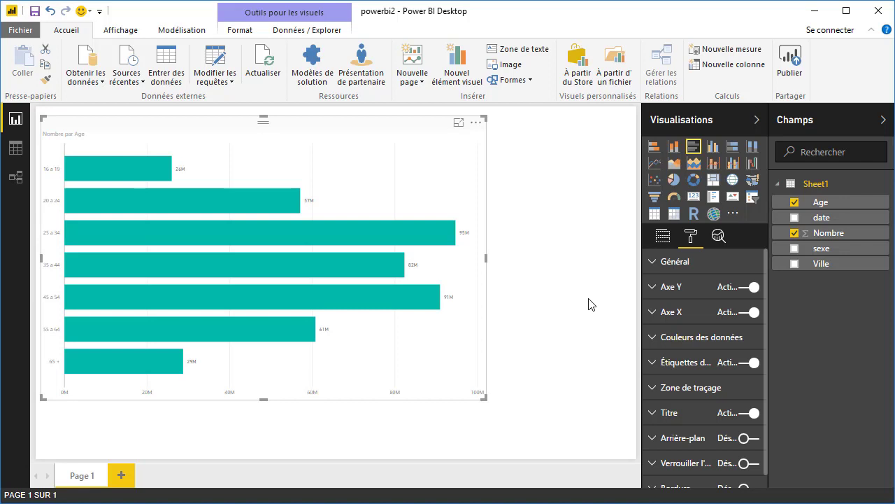
left_click(664, 237)
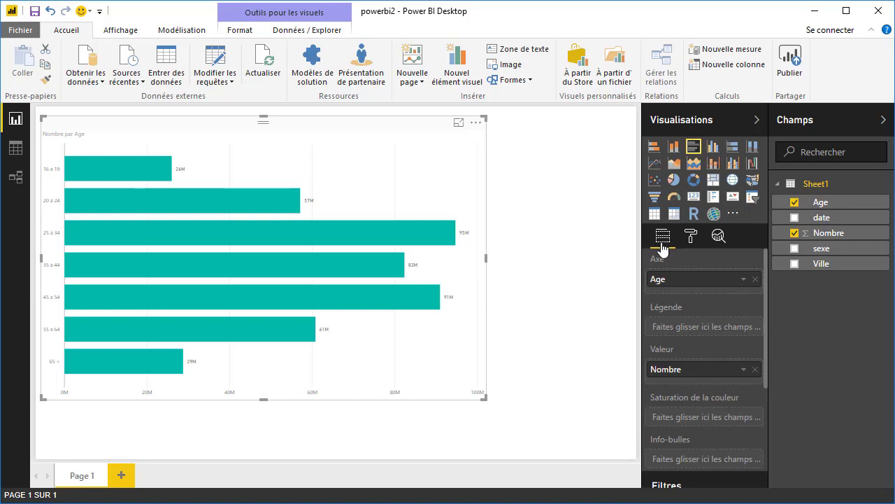
right_click(670, 371)
mouse_move(738, 358)
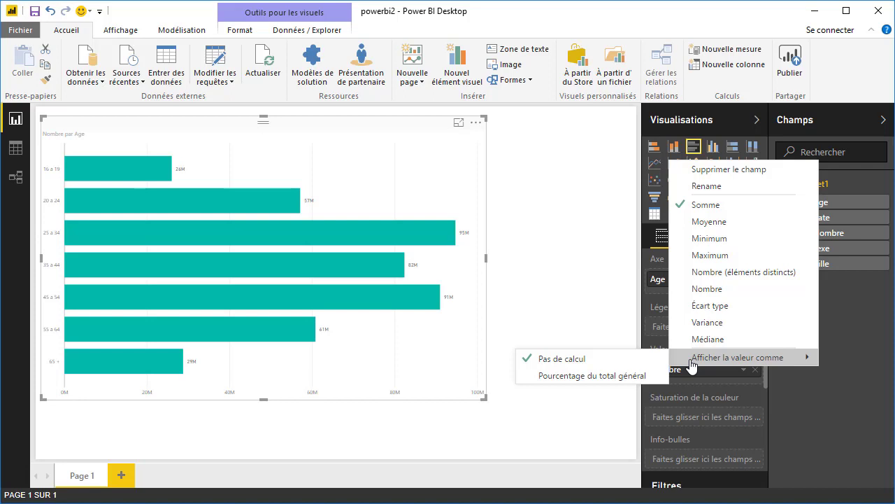
left_click(641, 381)
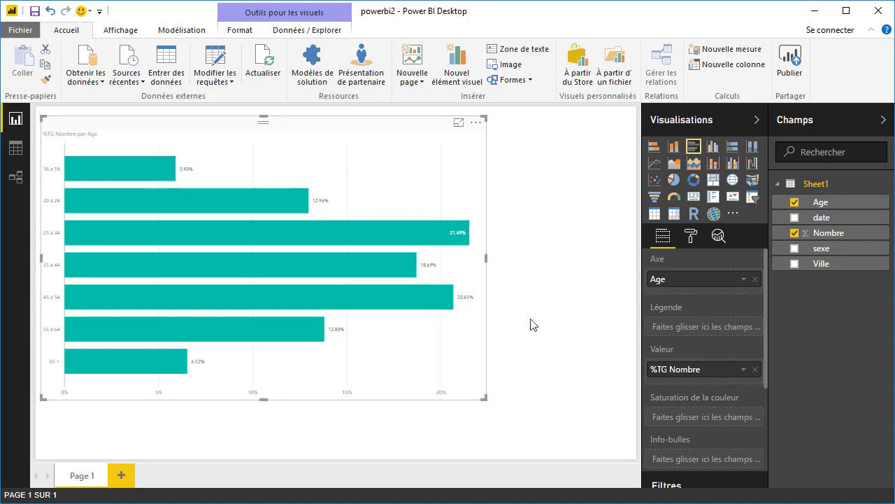
Step: Change the age bars' default data colour from teal to steel blue
left_click(690, 238)
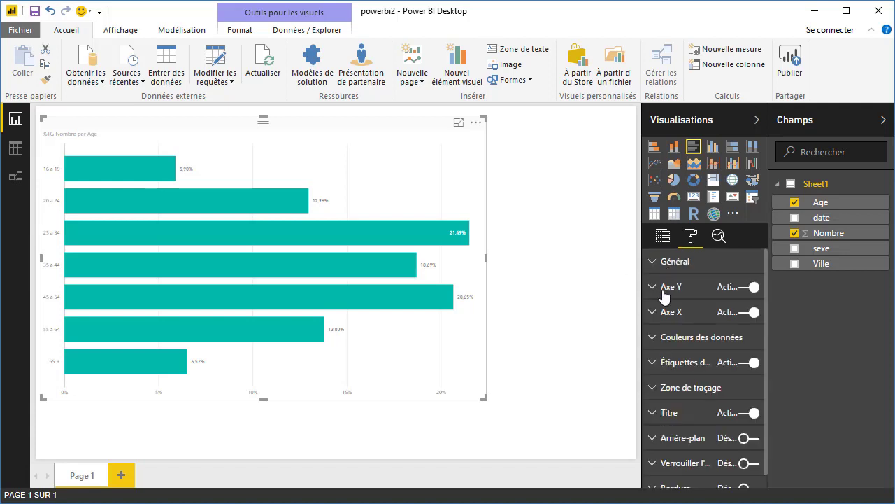
left_click(655, 340)
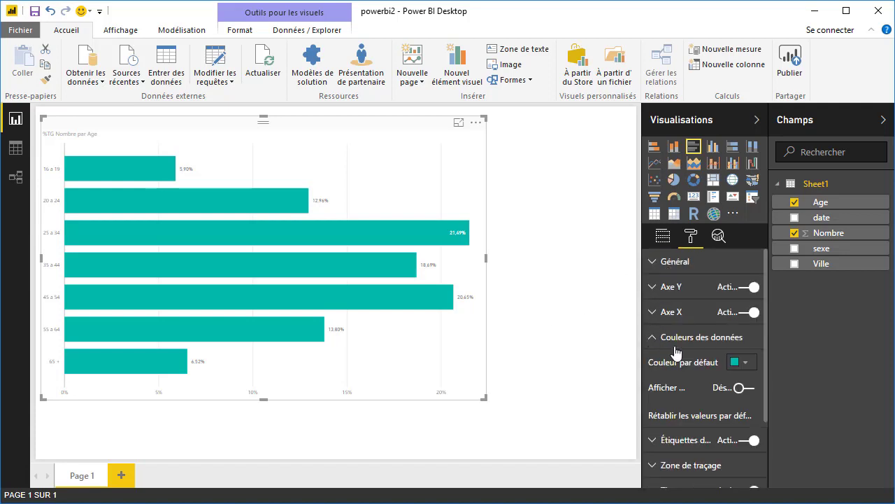
left_click(745, 363)
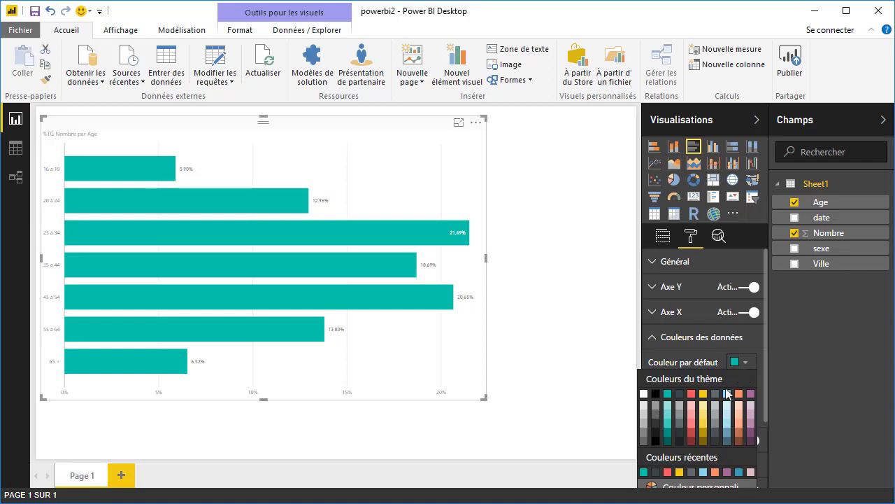
left_click(728, 437)
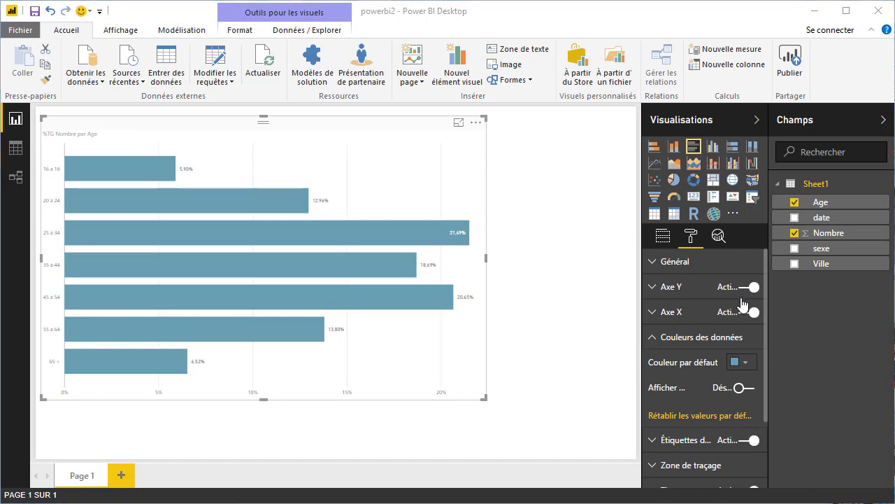
left_click(718, 238)
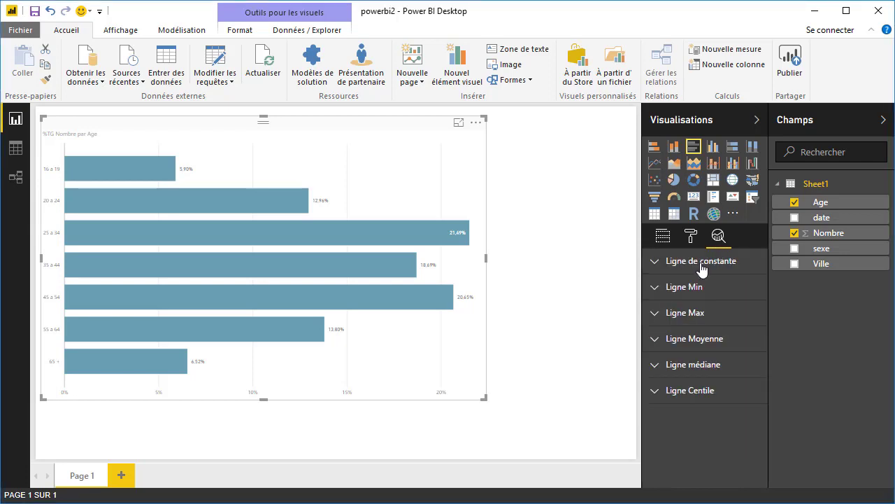
Step: Add an average line to the age bar chart and create a blank Page 2
left_click(657, 341)
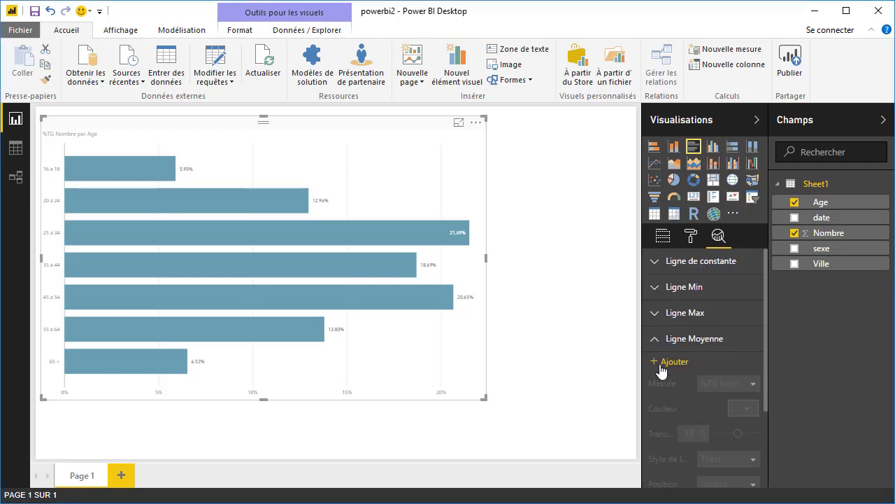
left_click(659, 364)
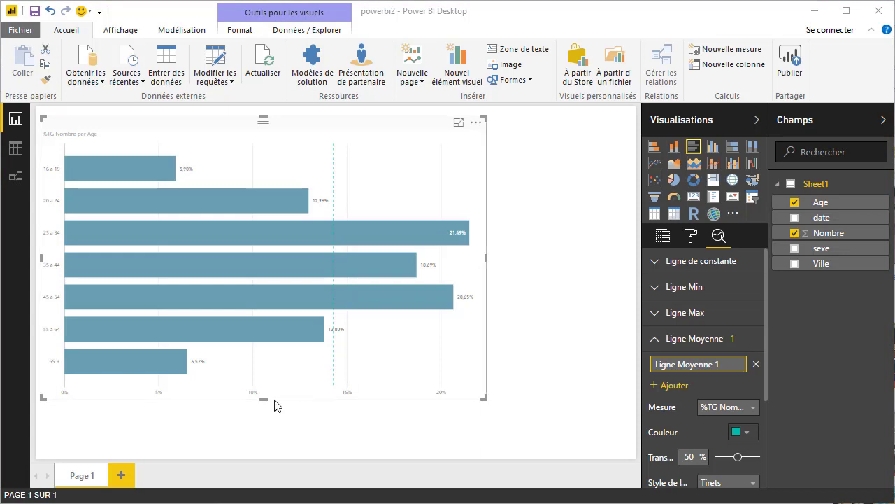
left_click(122, 477)
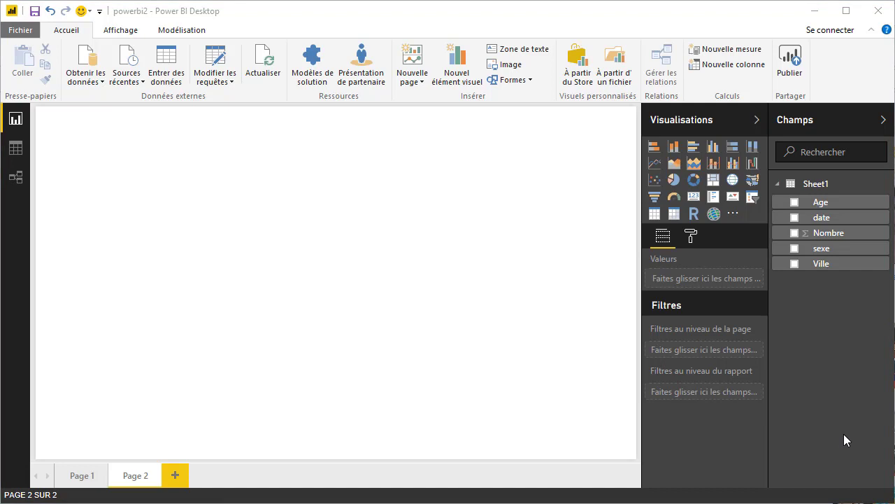
Step: Create a large map of Nombre by Ville, with Nombre also driving colour saturation
left_click(795, 233)
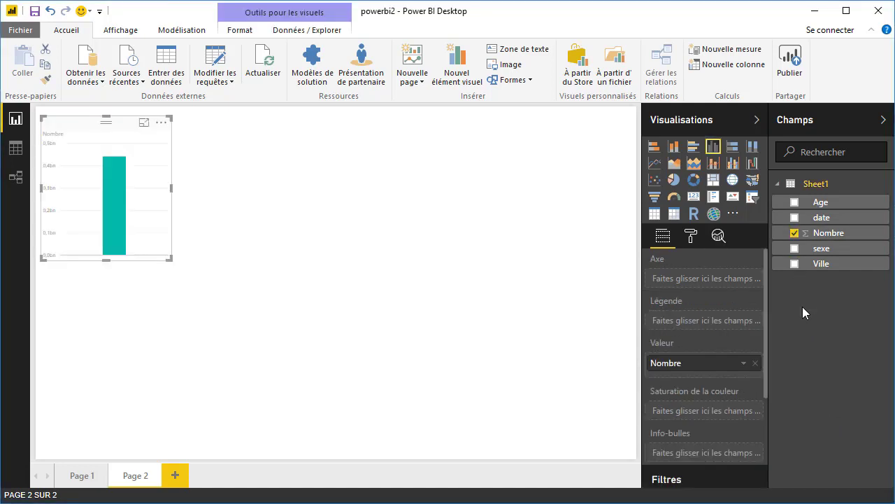
left_click(795, 263)
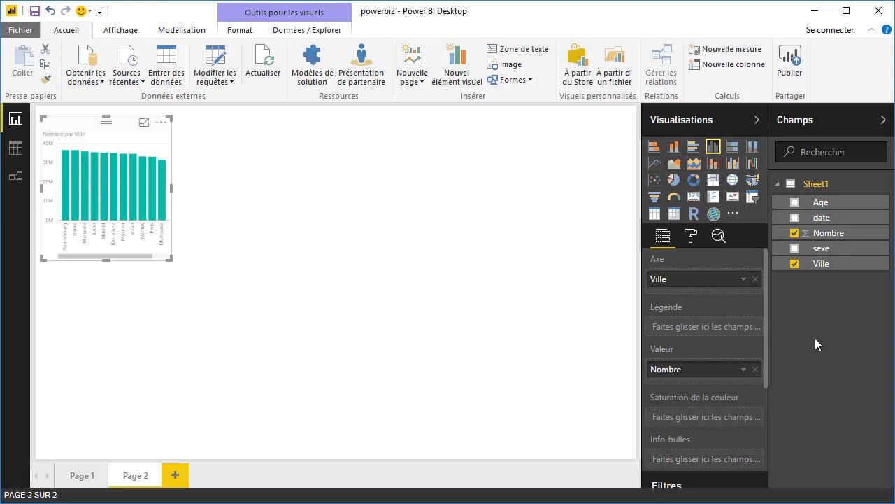
left_click(733, 181)
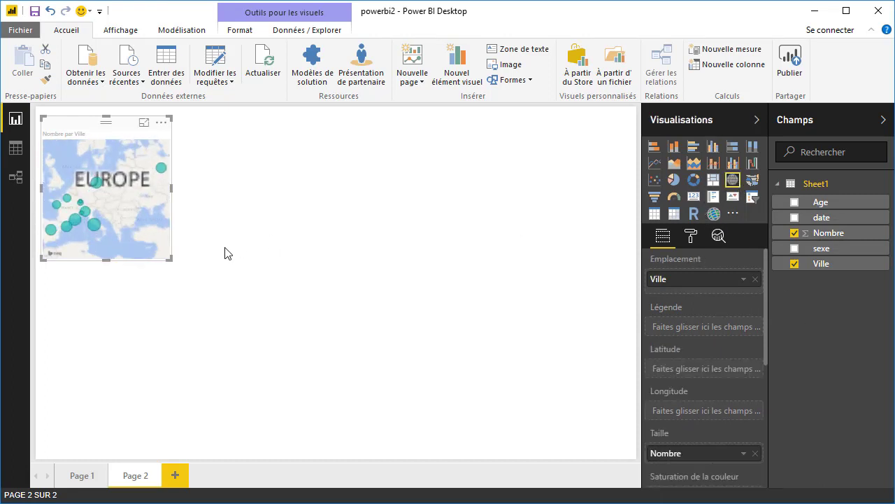
left_click_drag(171, 260, 218, 293)
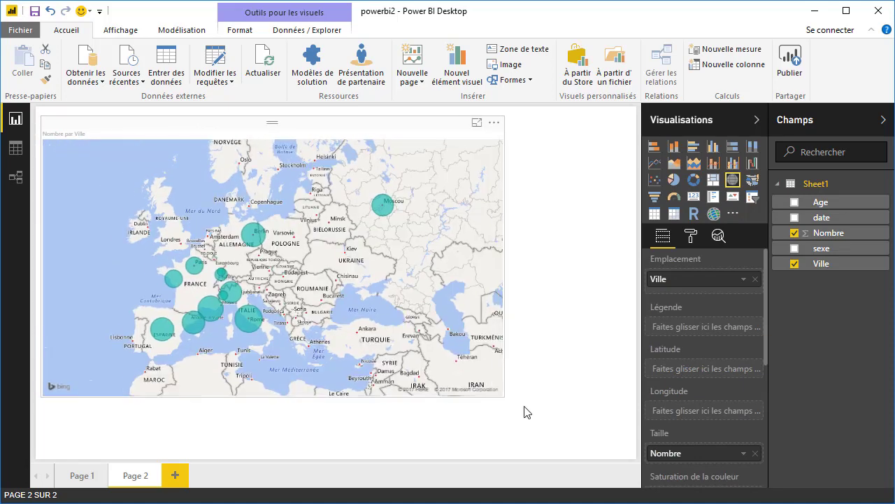
left_click_drag(246, 324, 535, 409)
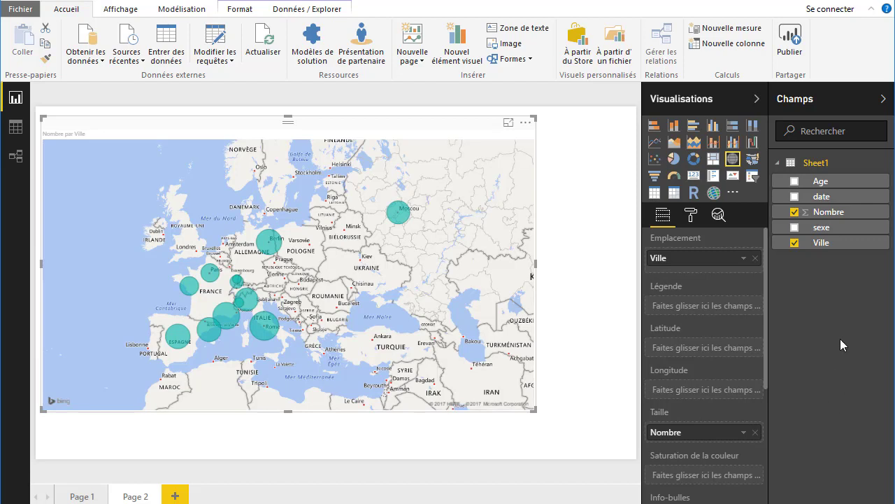
mouse_move(822, 212)
left_mouse_down()
mouse_move(807, 315)
mouse_move(701, 482)
left_mouse_up()
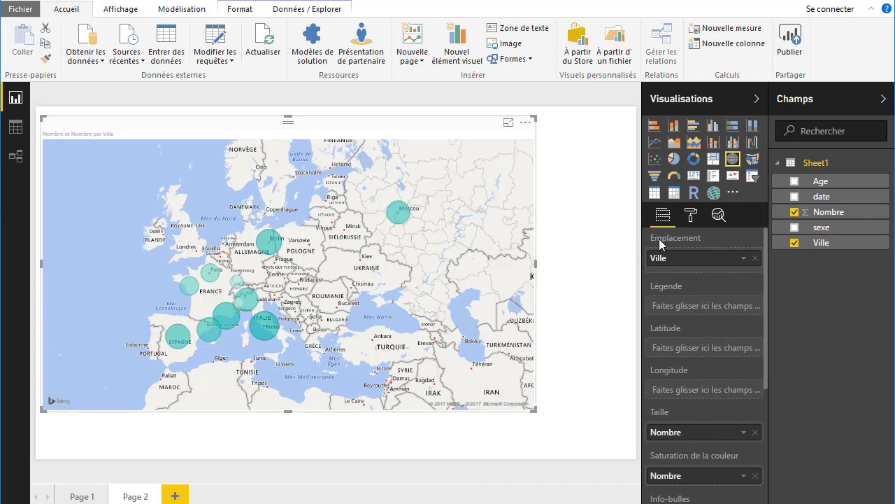
Step: Set the map's colour gradient to red minimum and blue maximum, then add Page 3
left_click(688, 216)
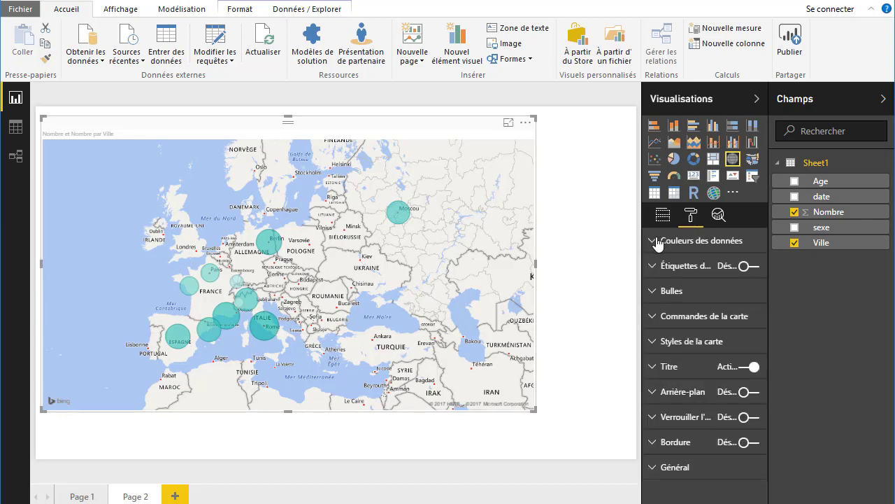
left_click(658, 241)
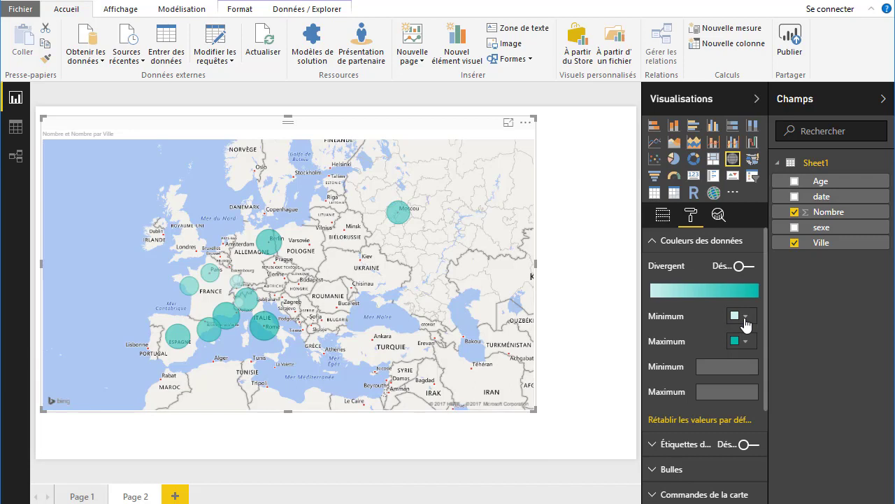
left_click(745, 318)
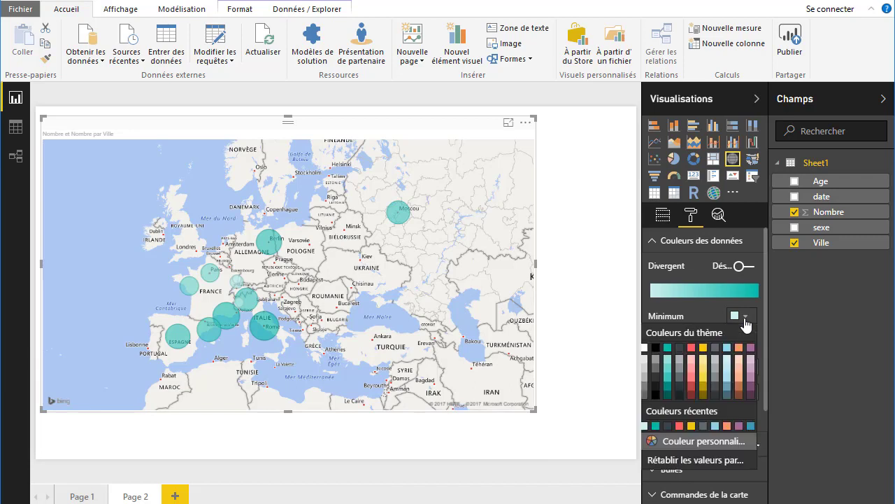
left_click(691, 348)
left_click(747, 343)
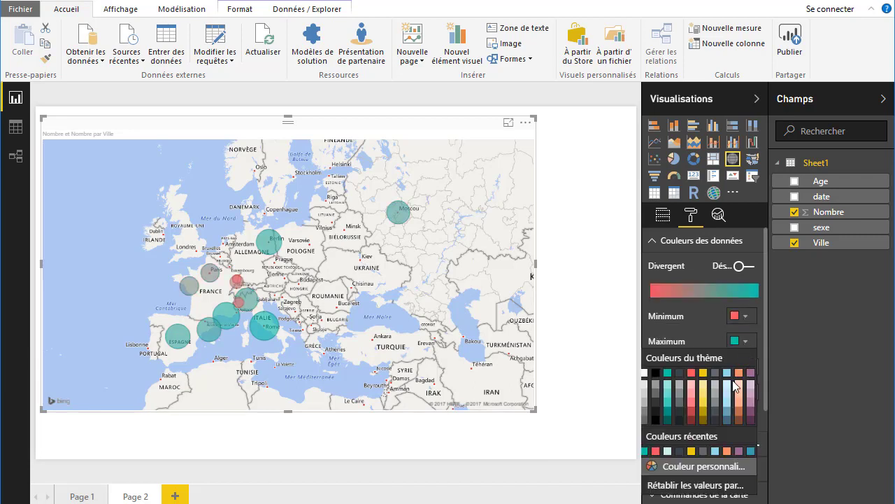
left_click(750, 451)
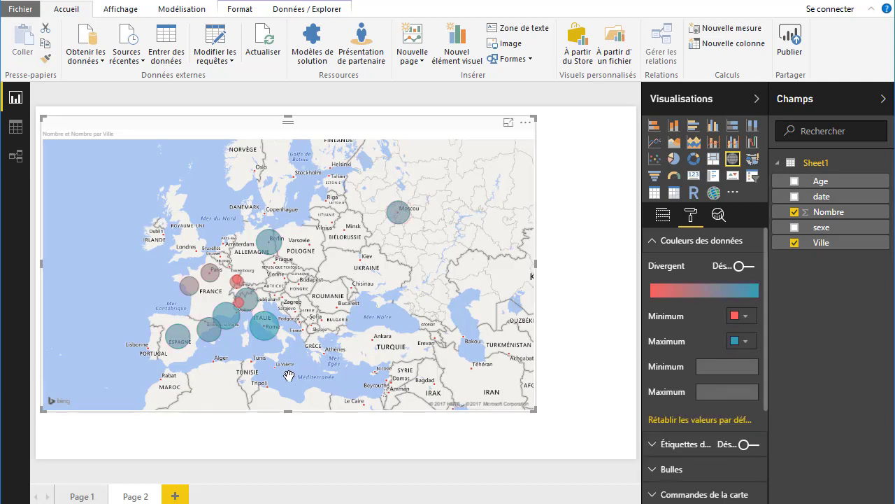
left_click(175, 498)
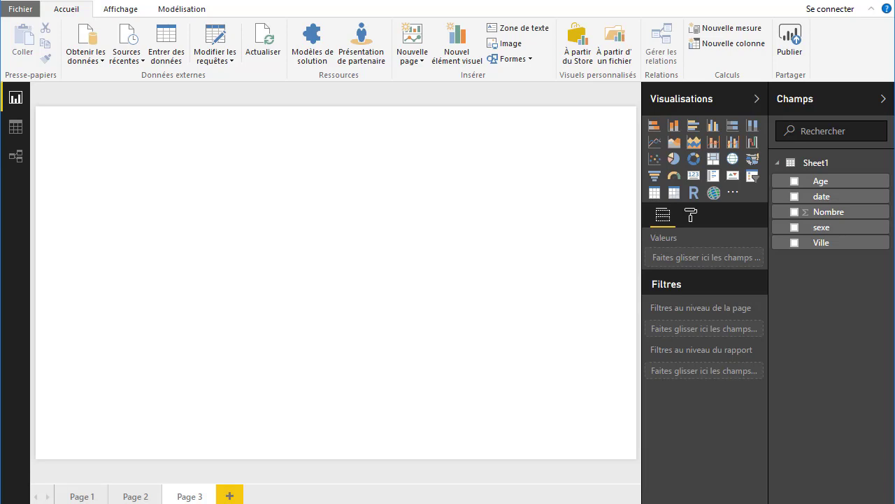
Step: Chart Nombre by date year on Page 3 and stretch it wider and taller
left_click(795, 212)
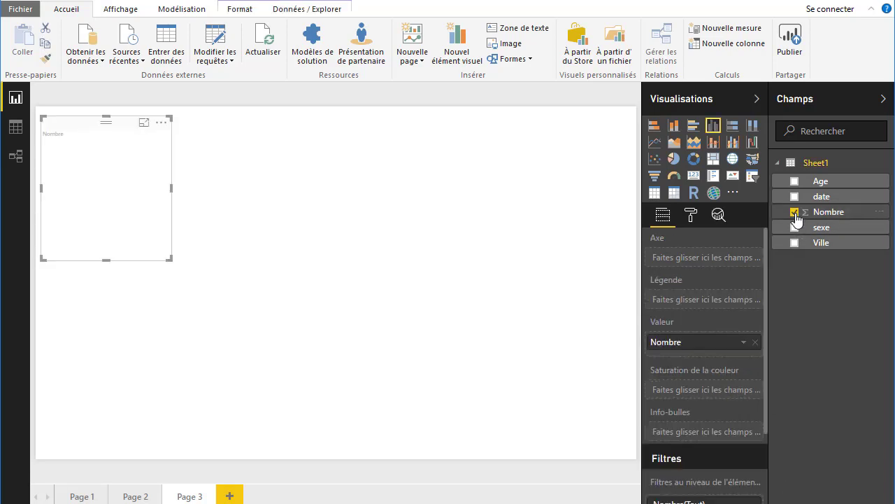
left_click(795, 198)
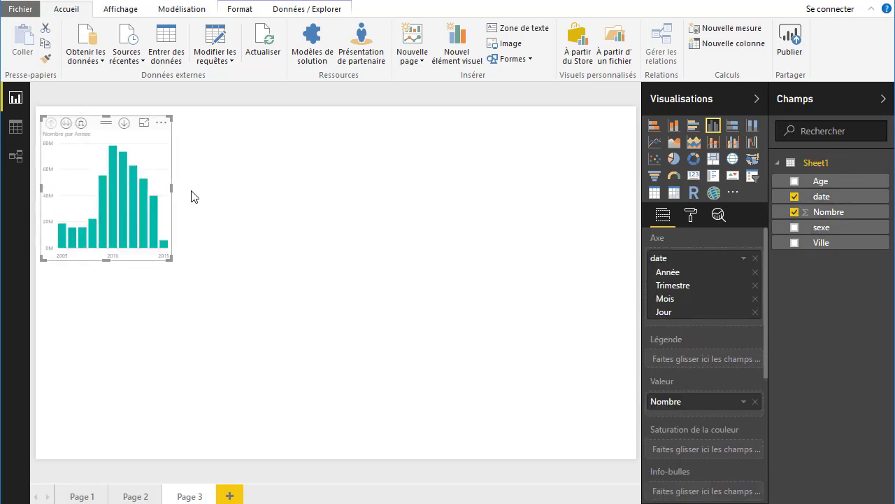
left_click_drag(171, 188, 266, 196)
left_click_drag(337, 211, 430, 329)
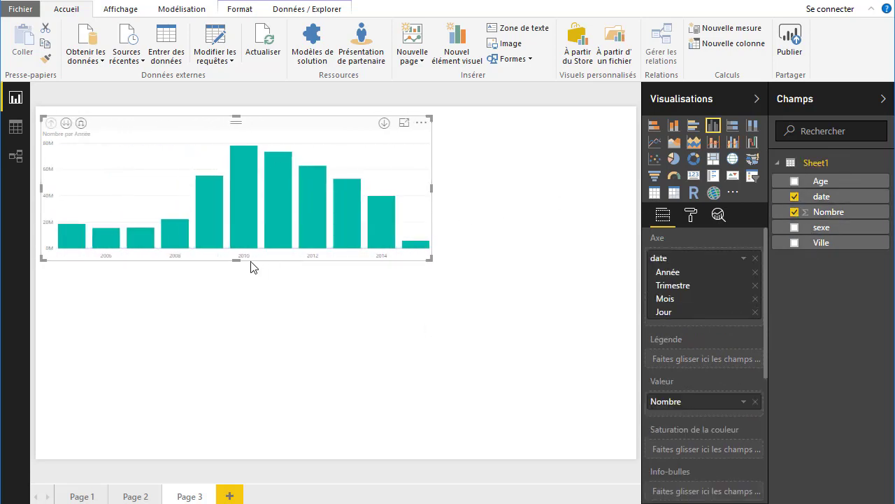
left_click_drag(238, 258, 244, 368)
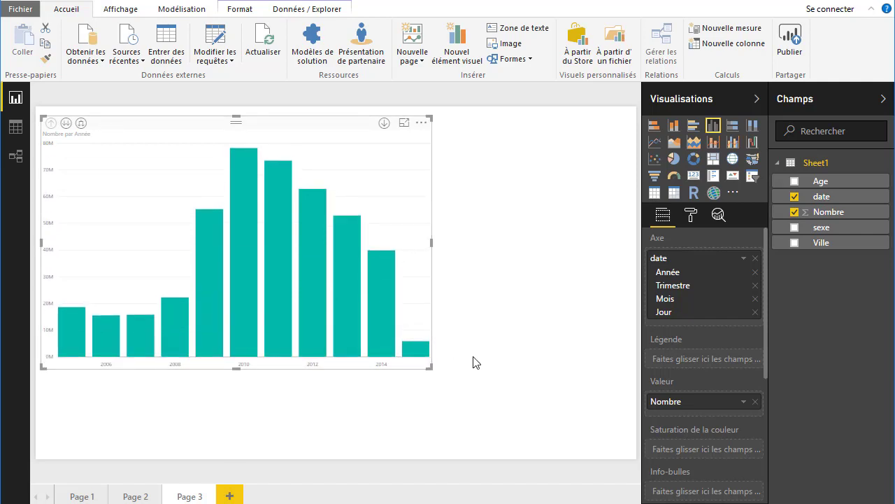
Step: Switch the yearly Nombre chart from columns to a line chart
left_click(653, 147)
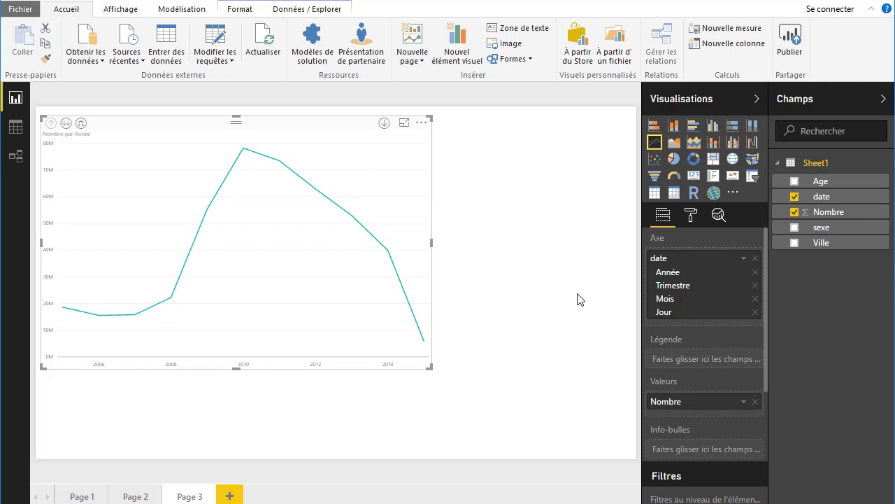
Step: Add a dashed average line to the yearly line chart
left_click(718, 217)
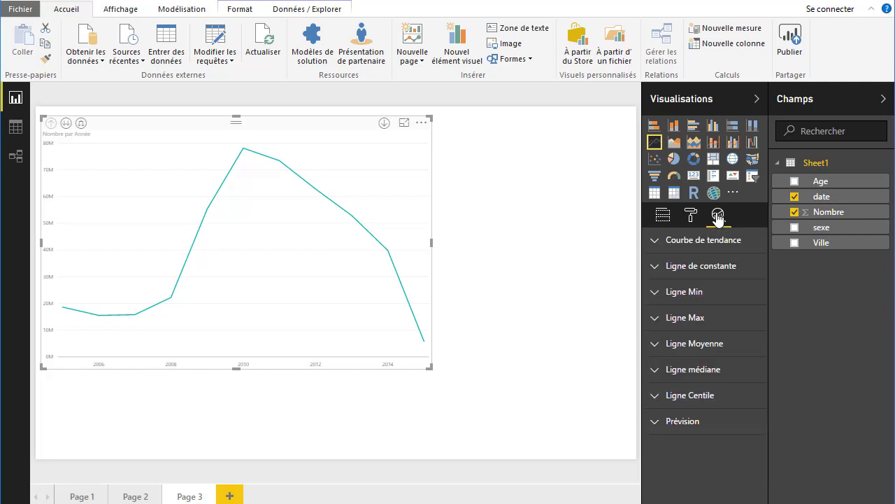
left_click(657, 346)
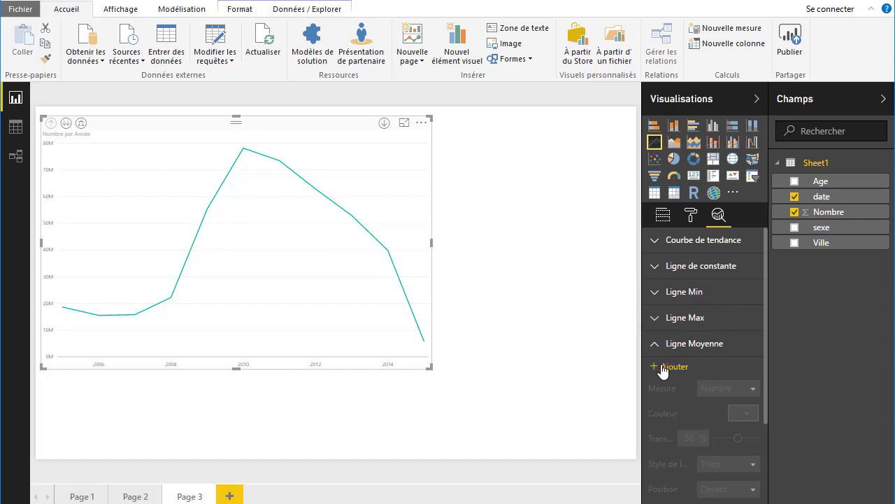
left_click(659, 368)
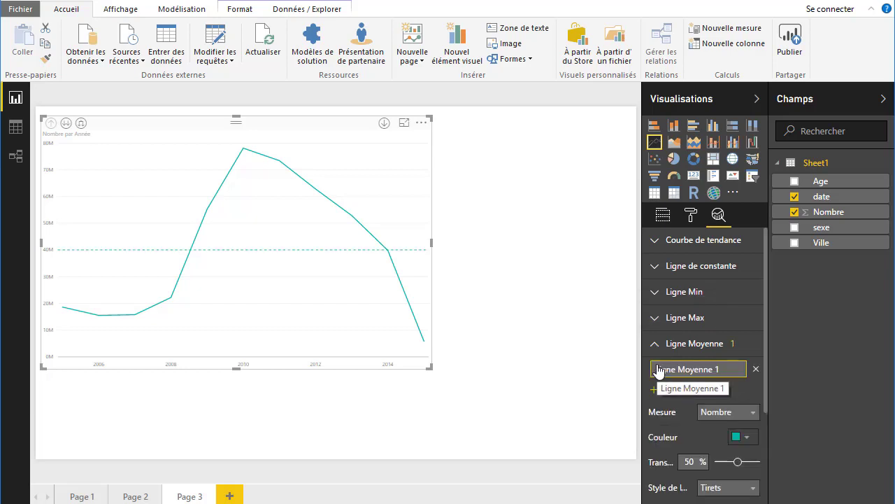
Step: Recolour the trend line dark grey-blue and add a blank Page 4
left_click(691, 216)
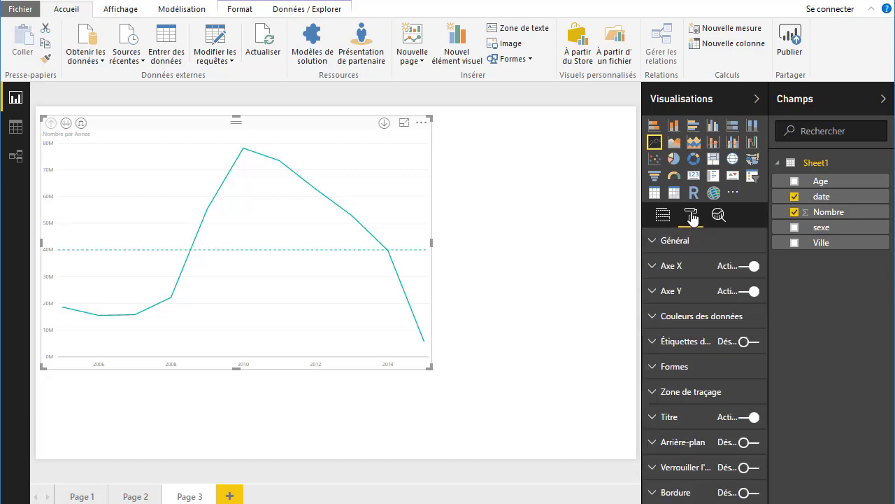
left_click(655, 317)
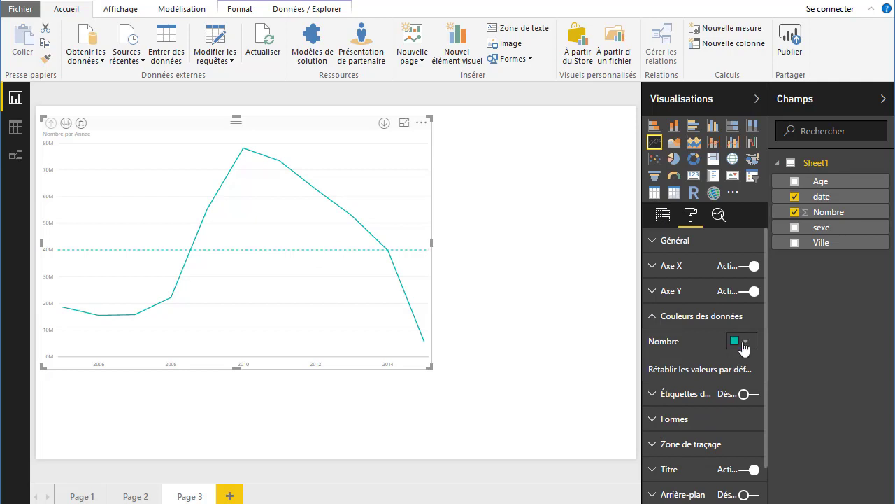
left_click(743, 343)
left_click(728, 424)
left_click(746, 343)
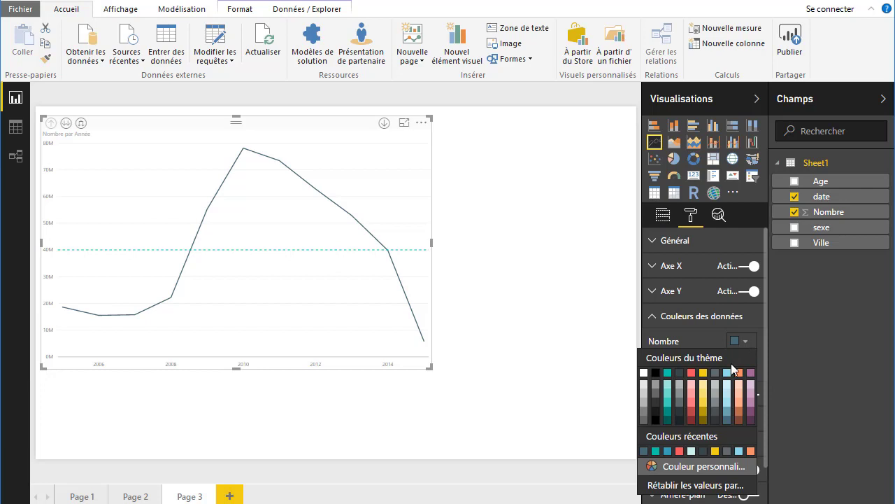
left_click(729, 416)
left_click(229, 495)
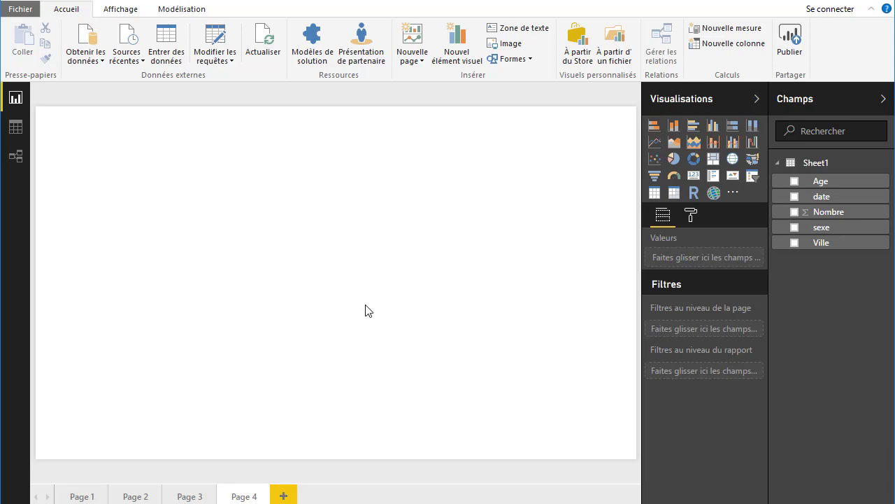
Step: Build a donut chart of Nombre split by sexe on Page 4 and enlarge it
mouse_move(829, 212)
left_click(795, 212)
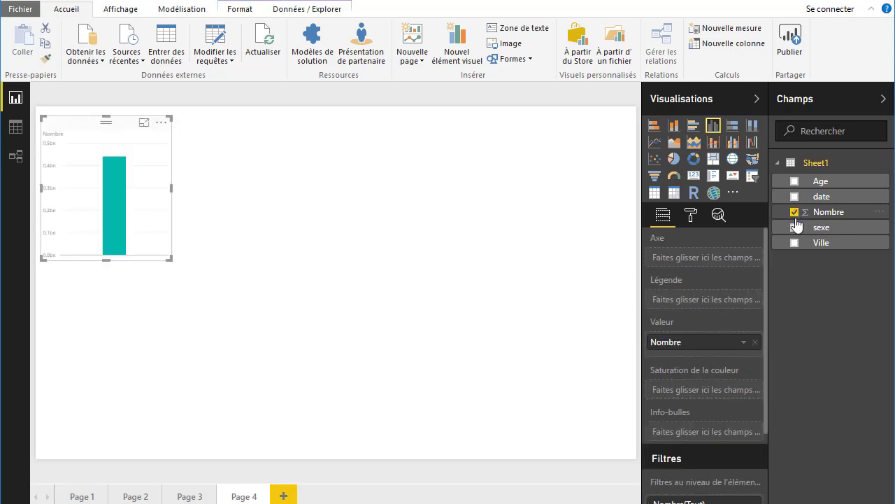
left_click(795, 227)
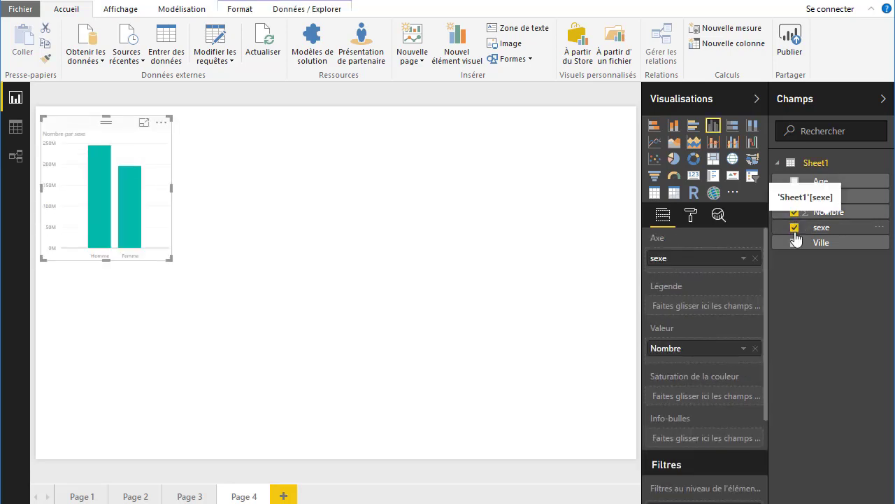
left_click(696, 161)
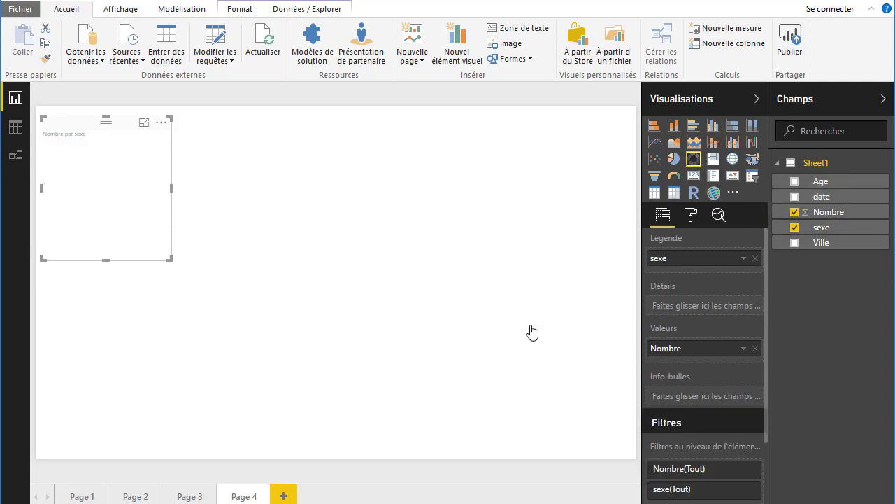
left_click_drag(175, 270, 394, 360)
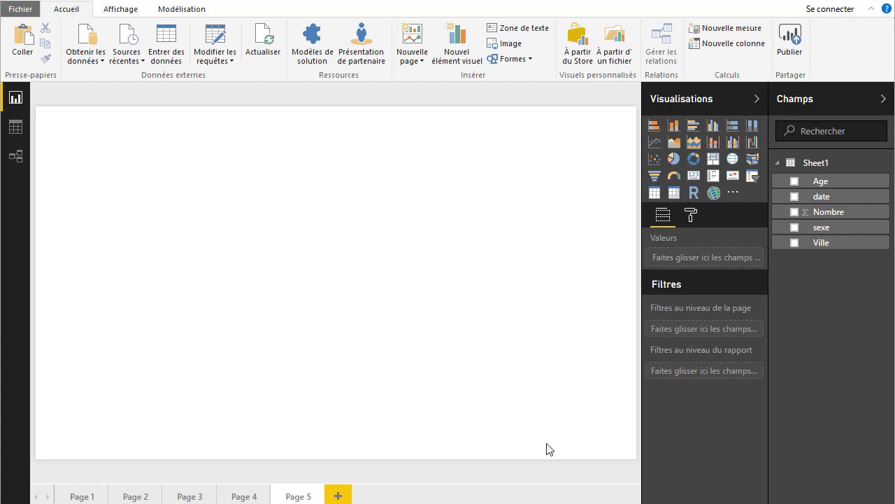
Step: Copy the %TG Nombre par Age bar chart from Page 1 onto Page 5, shrink it and move it lower
left_click(84, 496)
mouse_move(266, 266)
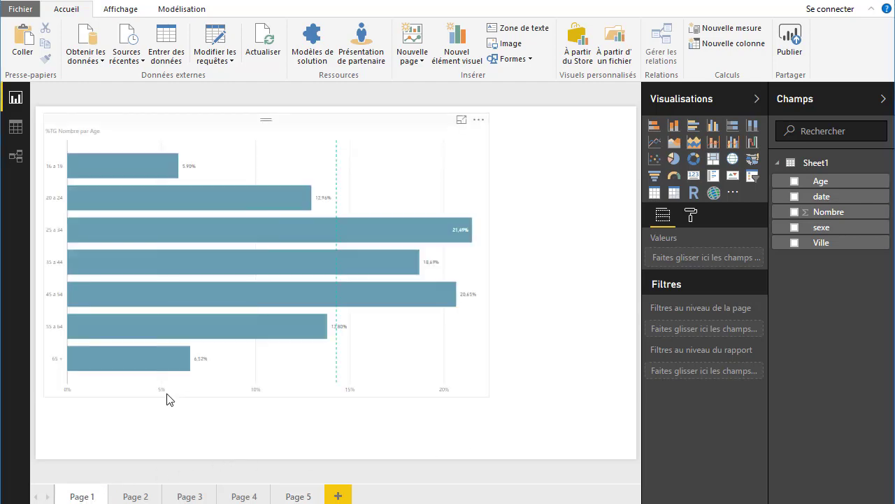
left_click(167, 394)
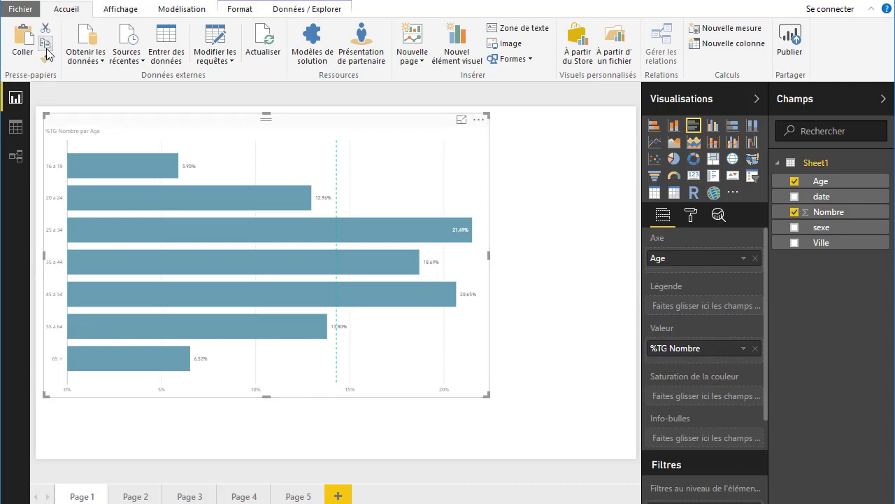
left_click(306, 498)
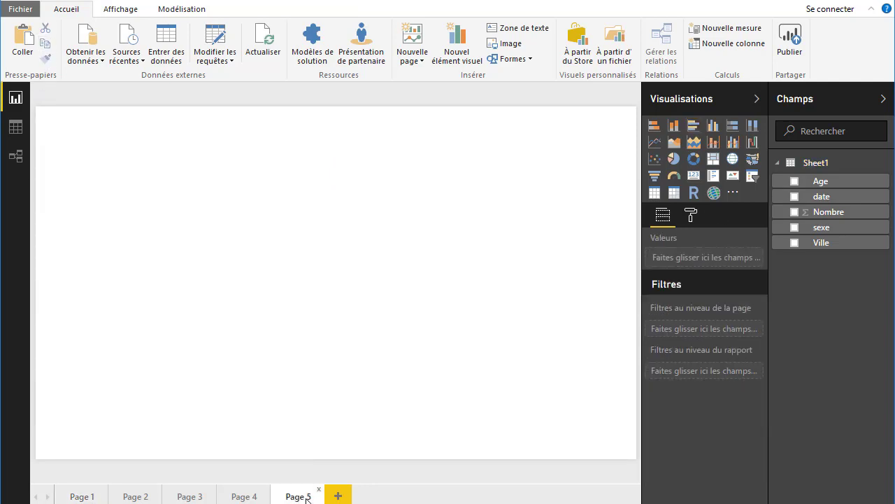
left_click(21, 51)
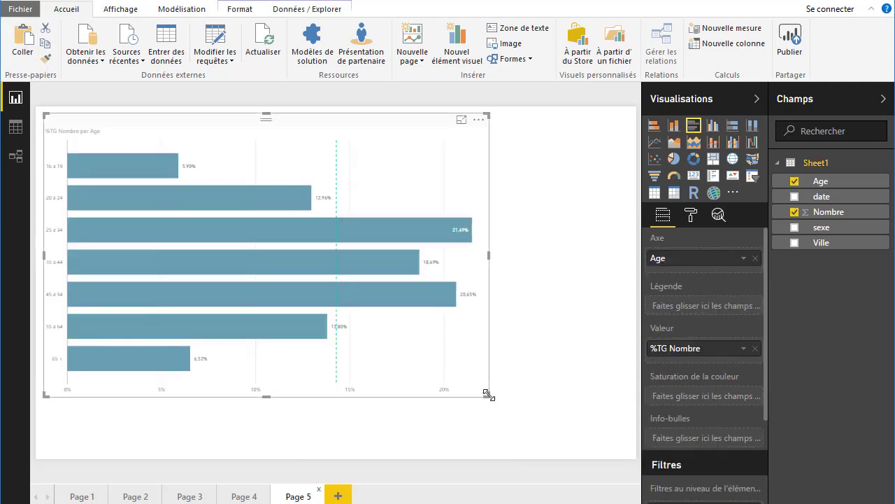
left_click_drag(488, 396, 352, 289)
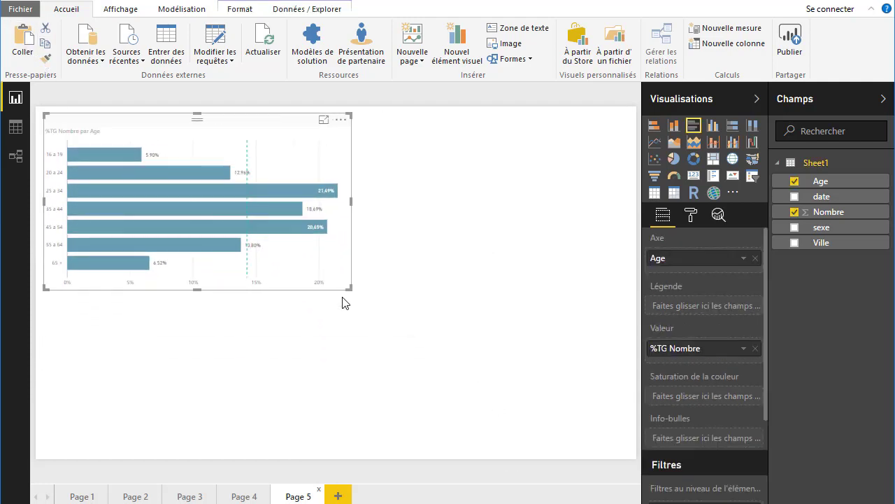
left_click_drag(161, 130, 153, 190)
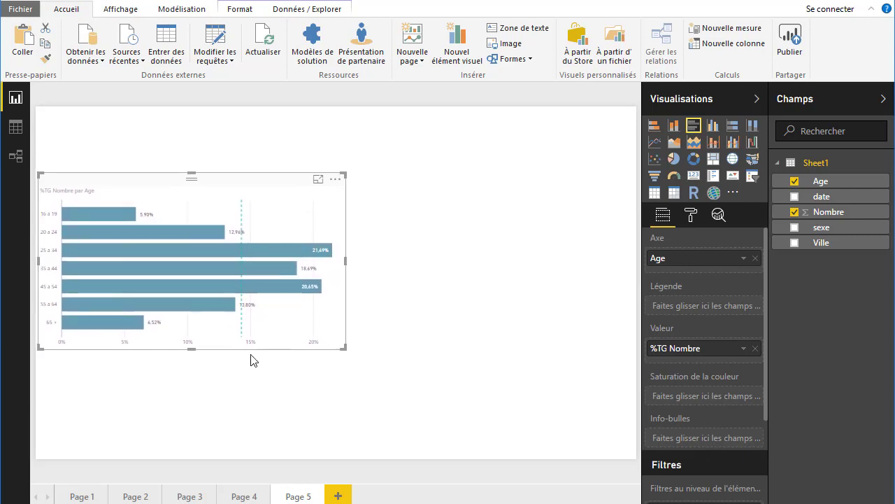
Step: Paste the Page 2 Ville bubble map onto Page 5, shrunk and placed right of the age bars
left_click(137, 496)
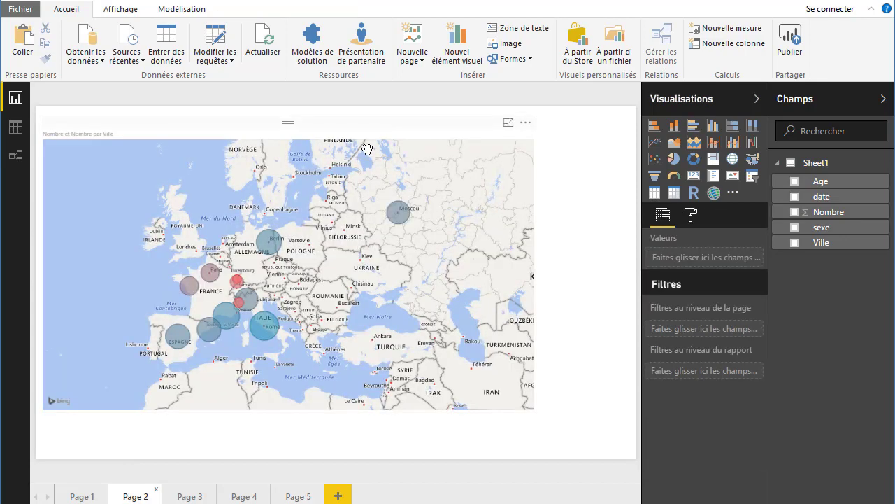
left_click(135, 128)
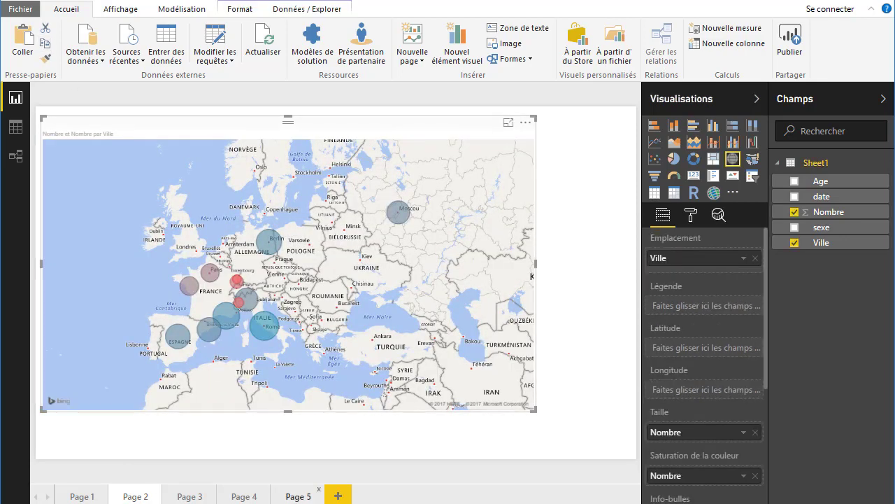
left_click(299, 496)
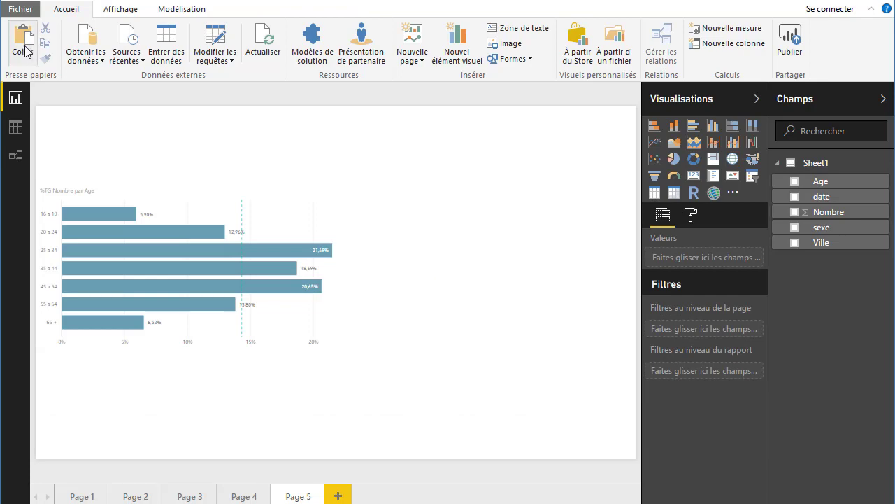
key("ctrl+v")
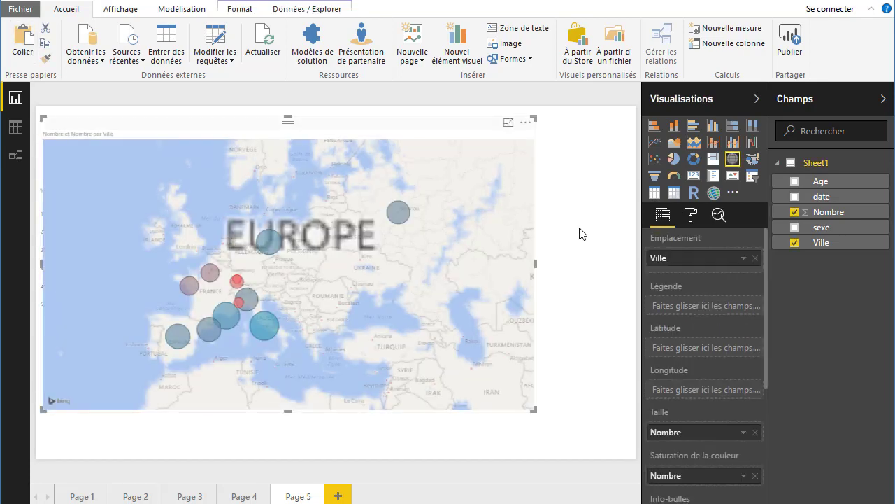
mouse_move(42, 116)
left_mouse_down()
mouse_move(382, 227)
mouse_move(356, 185)
left_mouse_up()
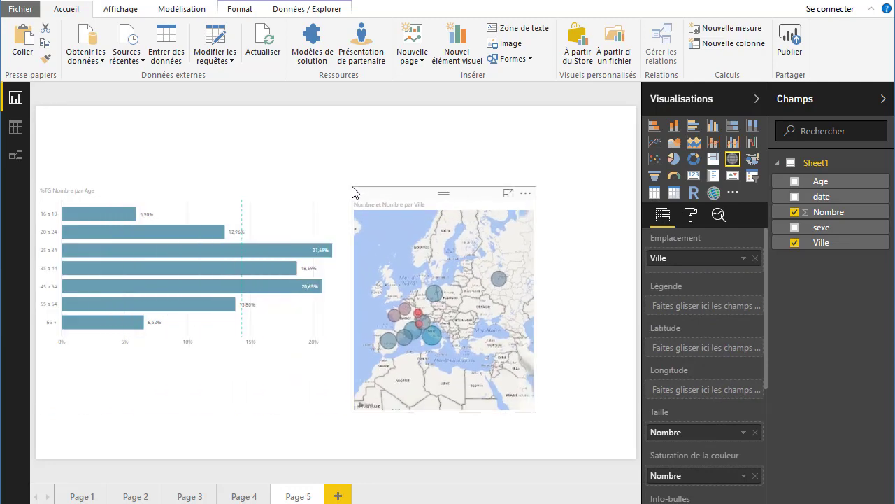
left_click_drag(495, 191, 581, 187)
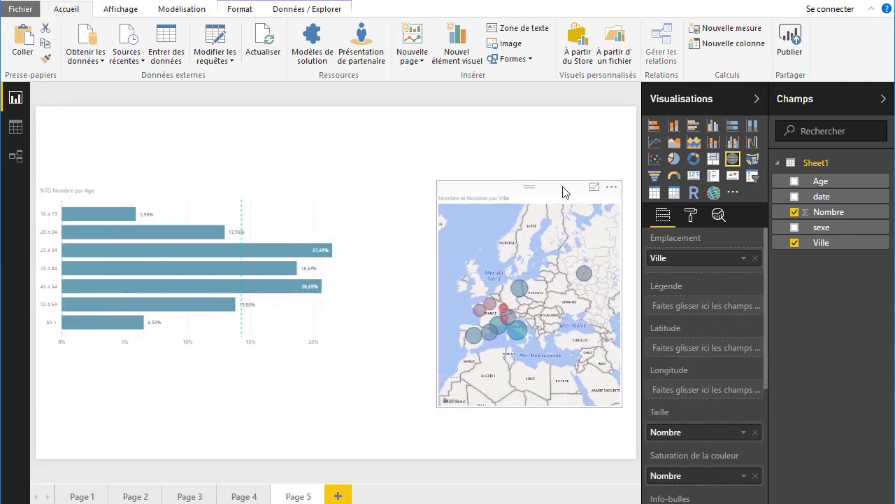
left_click_drag(543, 404, 535, 348)
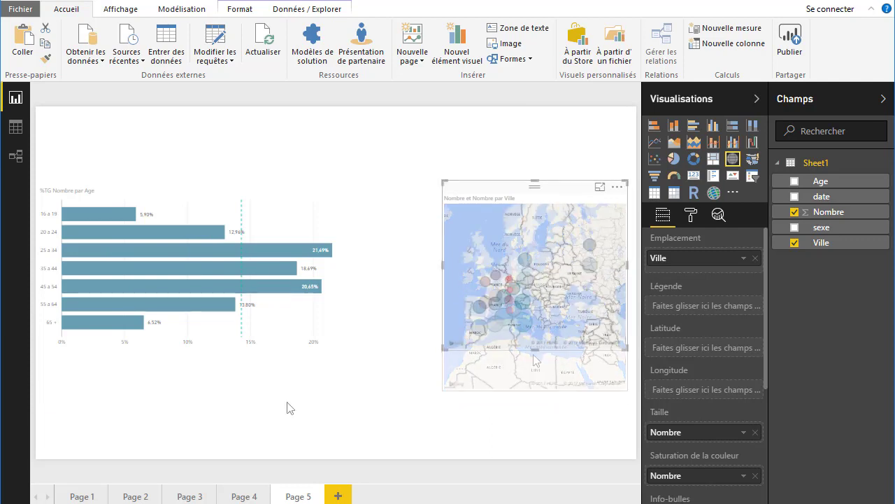
Step: Paste the Page 3 yearly line chart onto Page 5 at lower left, with the age bars moved above it
left_click(188, 497)
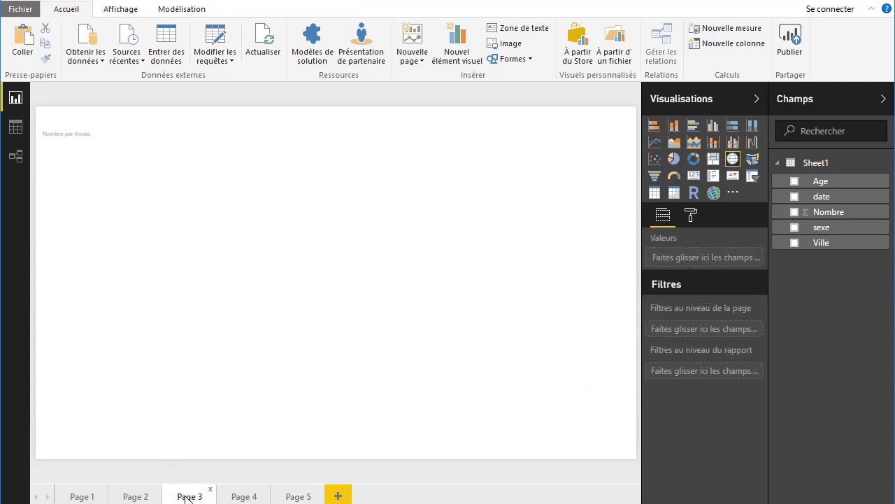
left_click(208, 366)
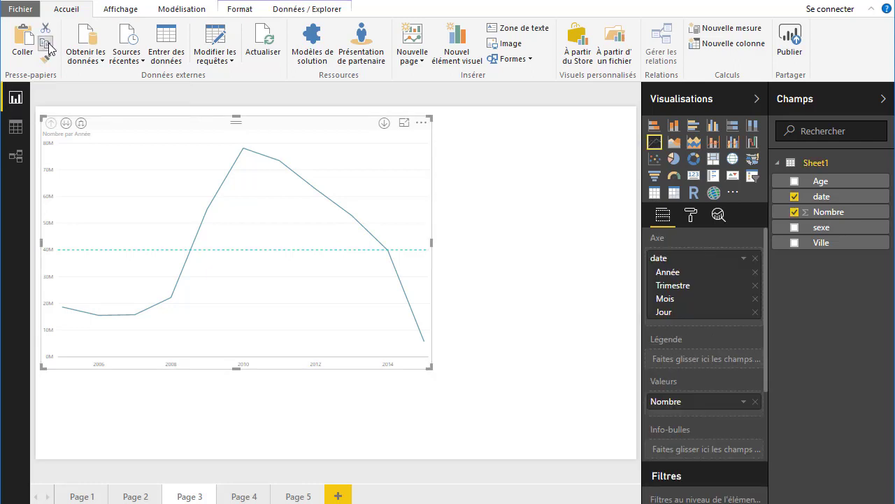
left_click(302, 497)
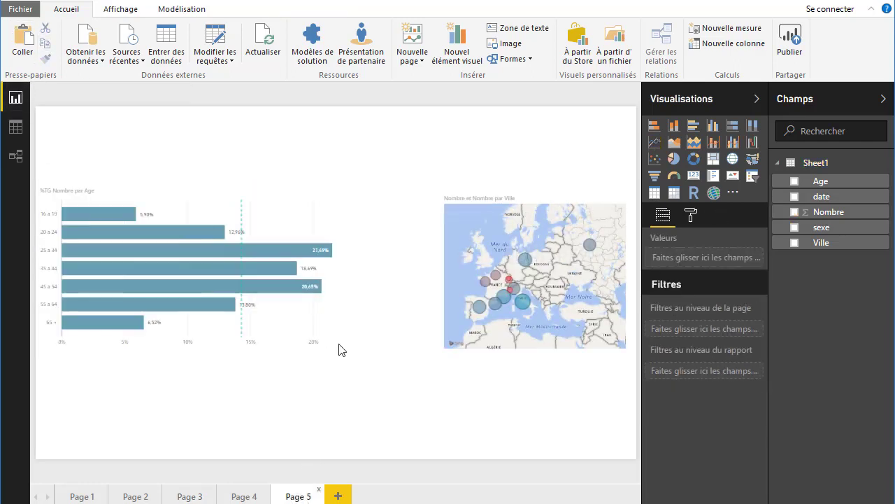
key("ctrl+v")
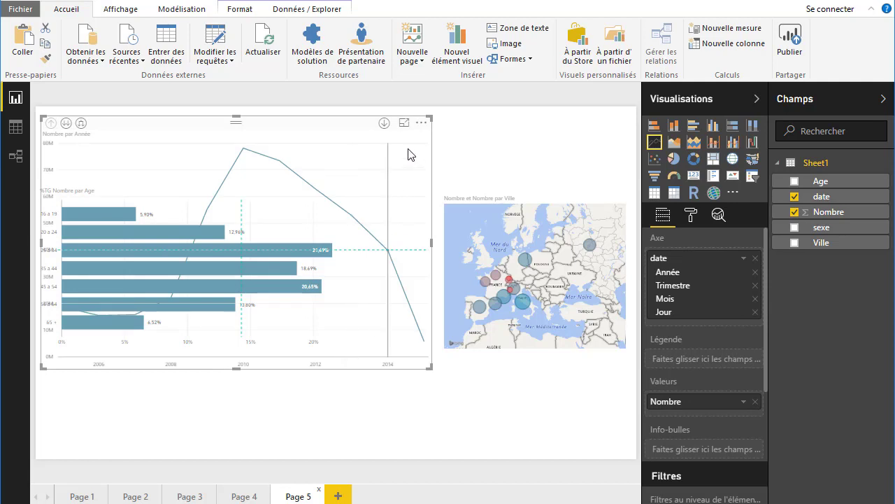
left_click_drag(425, 120, 276, 194)
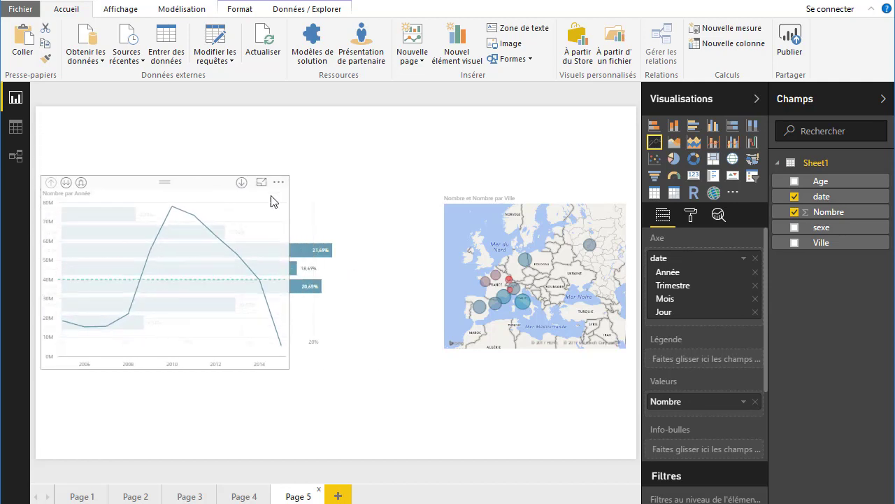
left_click_drag(212, 206, 213, 325)
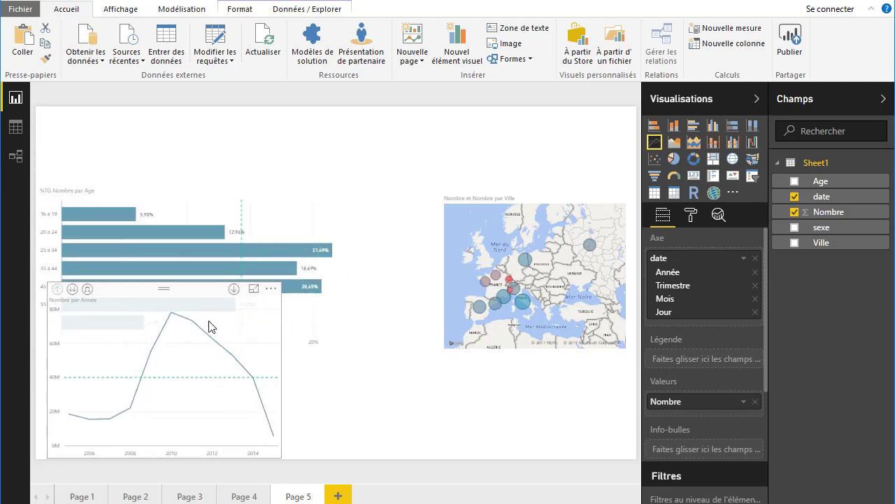
left_click_drag(185, 183, 166, 123)
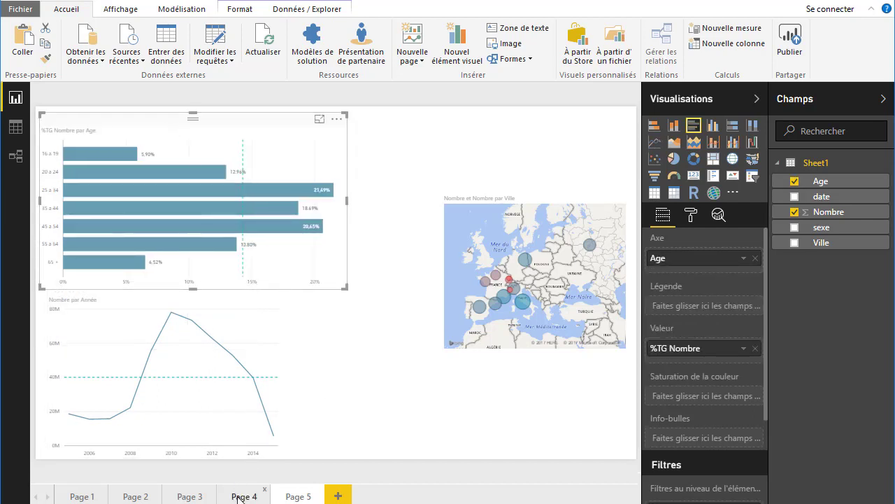
Step: Copy the sexe donut chart from Page 4 and paste it onto Page 5
left_click(238, 496)
left_click(140, 130)
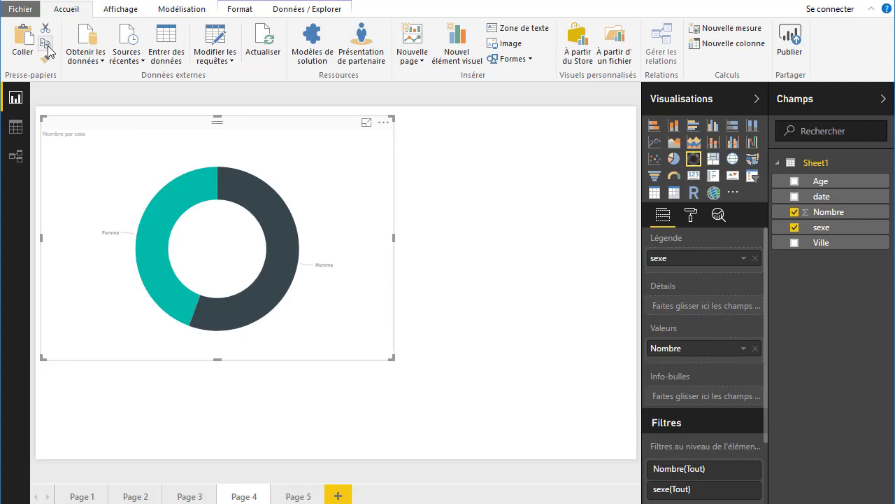
left_click(309, 497)
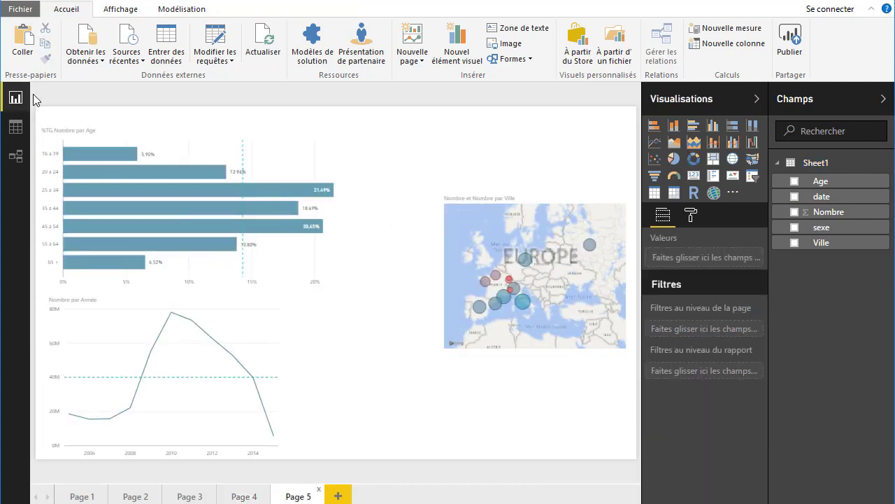
left_click(23, 41)
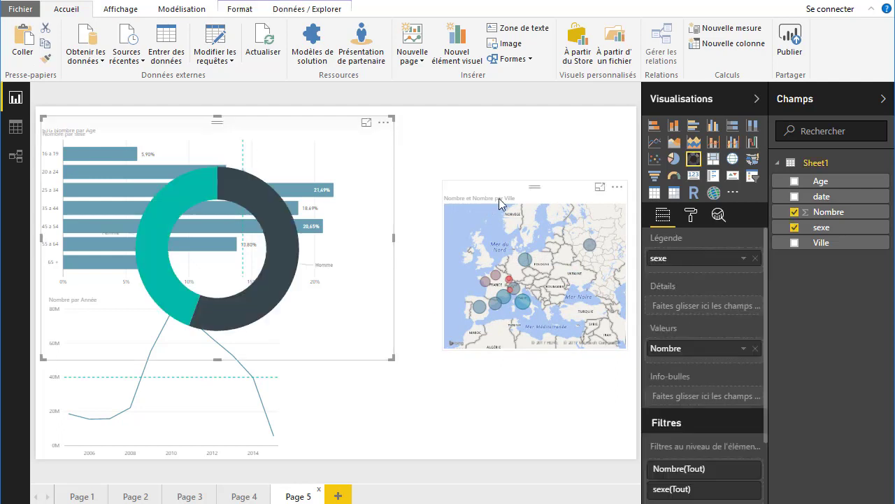
Step: Move the map lower and place a shrunken donut chart in the top-right corner
left_click_drag(565, 189, 542, 319)
left_click_drag(413, 150, 600, 117)
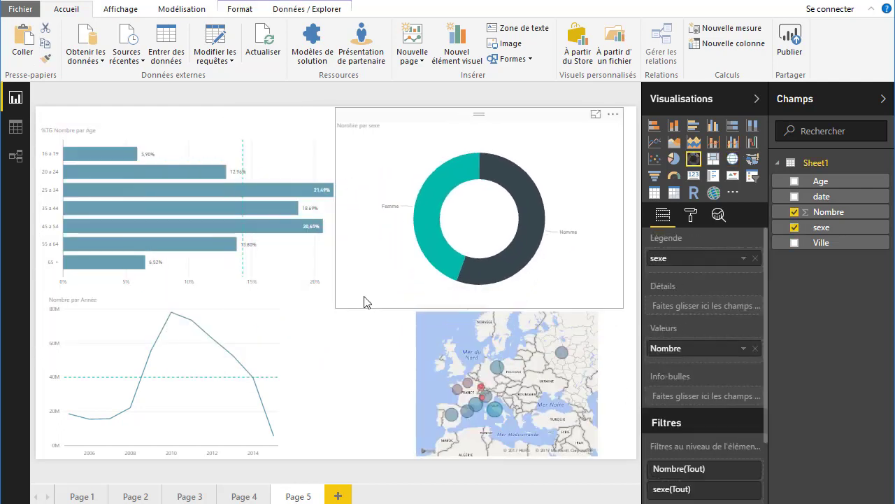
left_click_drag(364, 302, 413, 289)
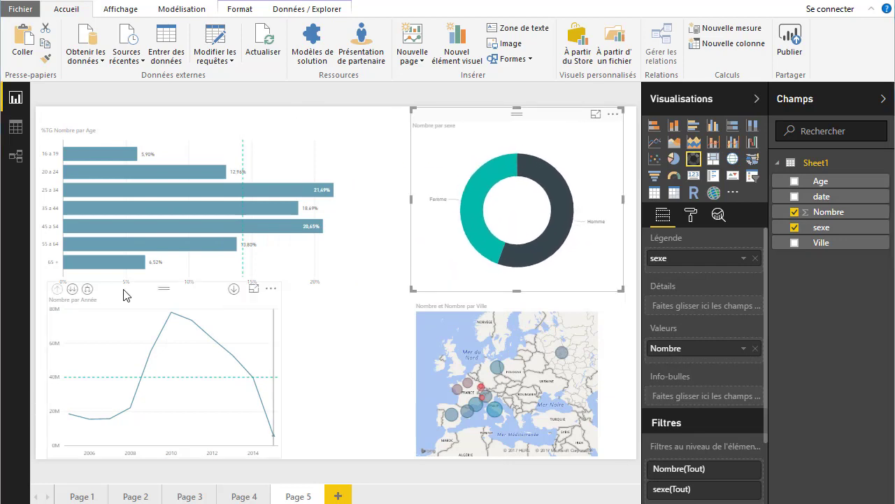
left_click(281, 361)
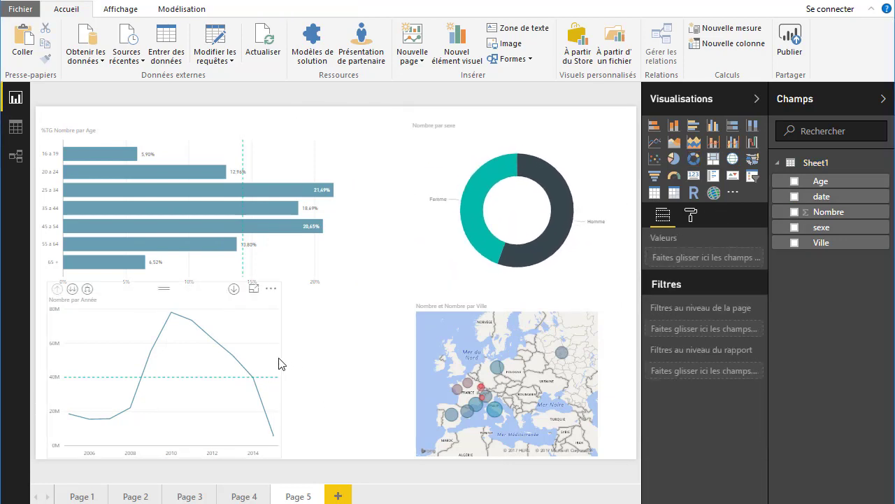
Step: Widen the yearly line chart, lower its top edge, and adjust the map and age bars
left_click(278, 364)
left_click_drag(281, 369, 408, 389)
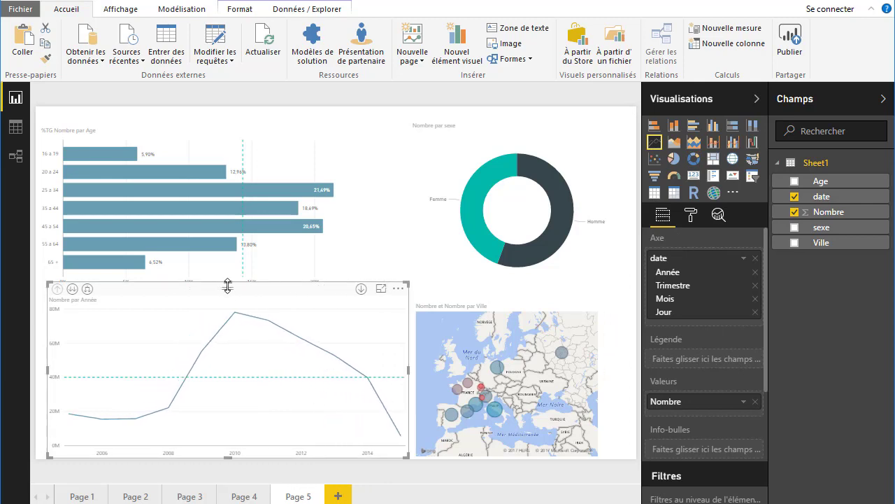
left_click_drag(227, 286, 231, 319)
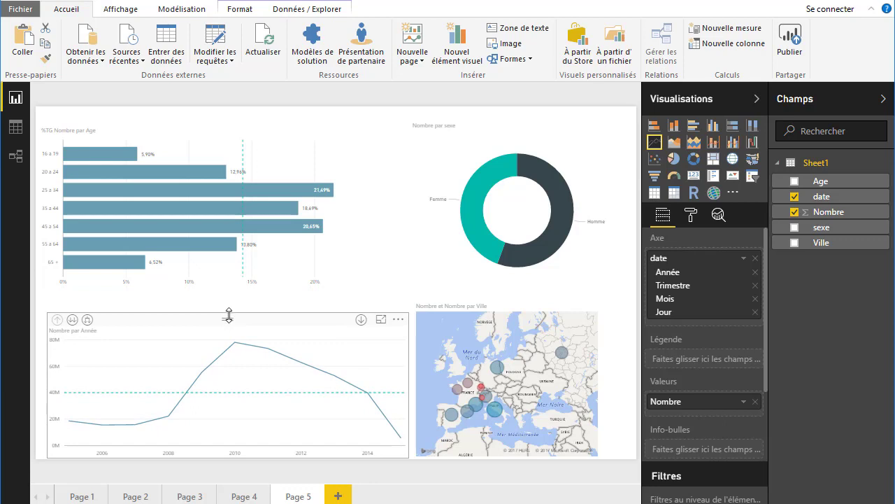
left_click_drag(548, 313, 585, 312)
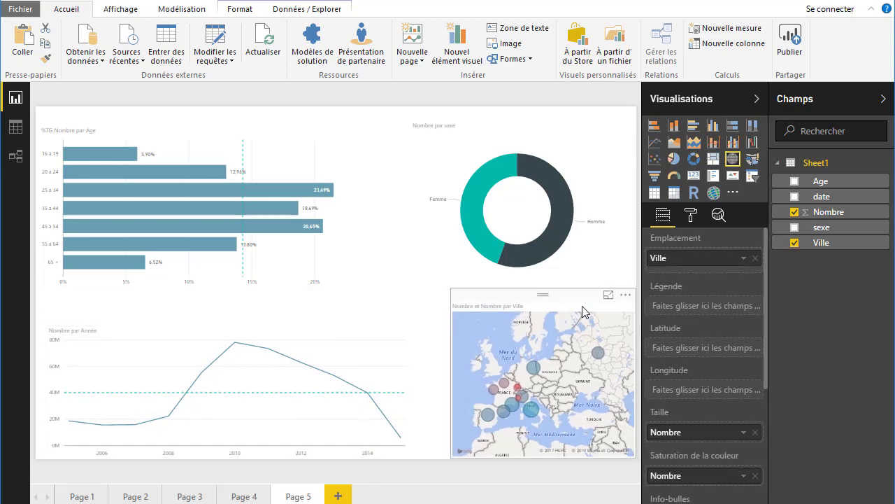
mouse_move(452, 371)
left_mouse_down()
mouse_move(409, 373)
mouse_move(417, 374)
left_mouse_up()
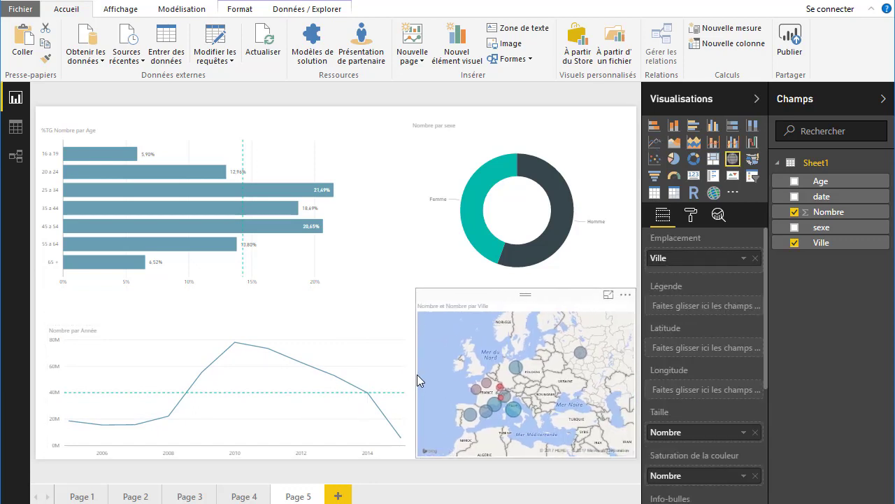
mouse_move(229, 125)
left_mouse_down()
mouse_move(230, 147)
mouse_move(196, 166)
left_mouse_up()
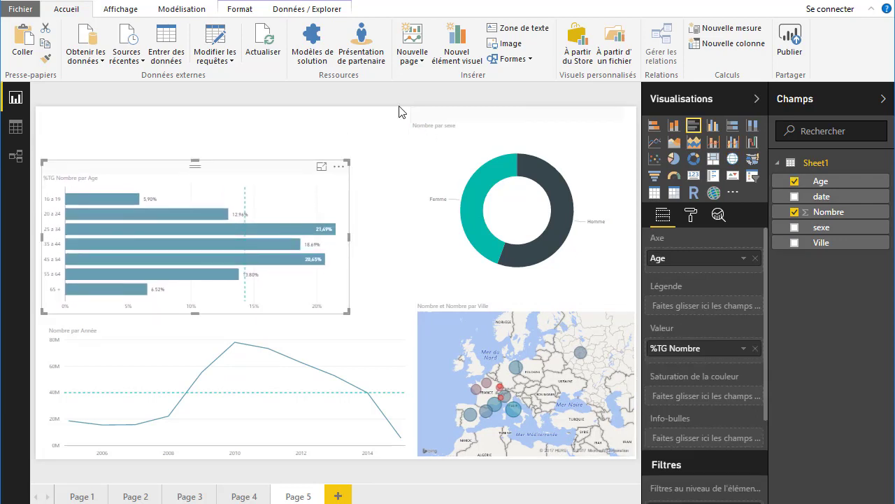
Step: Shrink the donut further, raise the map, and widen the age bar chart to the right
left_click(418, 285)
left_click_drag(412, 291, 498, 246)
left_click_drag(529, 111, 542, 113)
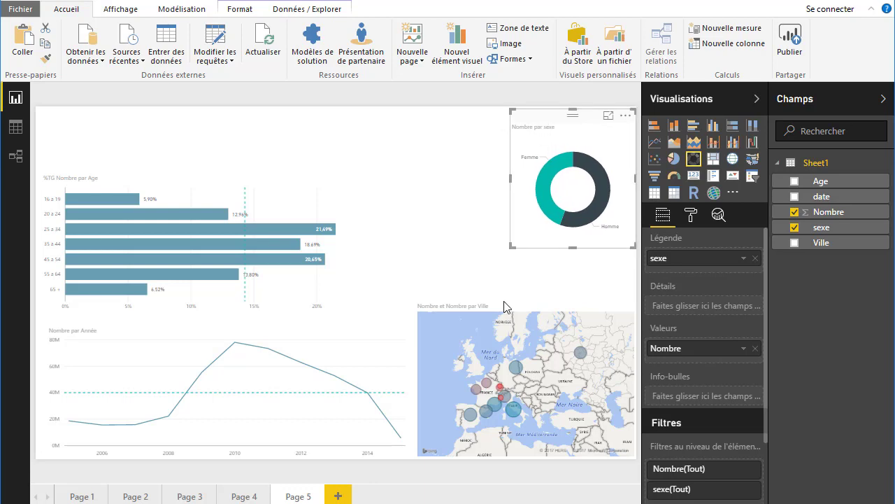
mouse_move(526, 381)
left_click_drag(528, 300, 528, 245)
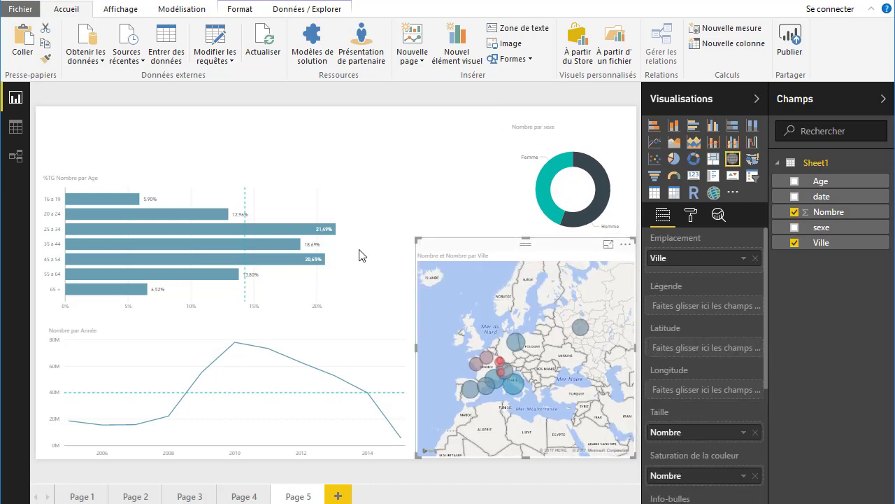
left_click_drag(359, 254, 414, 251)
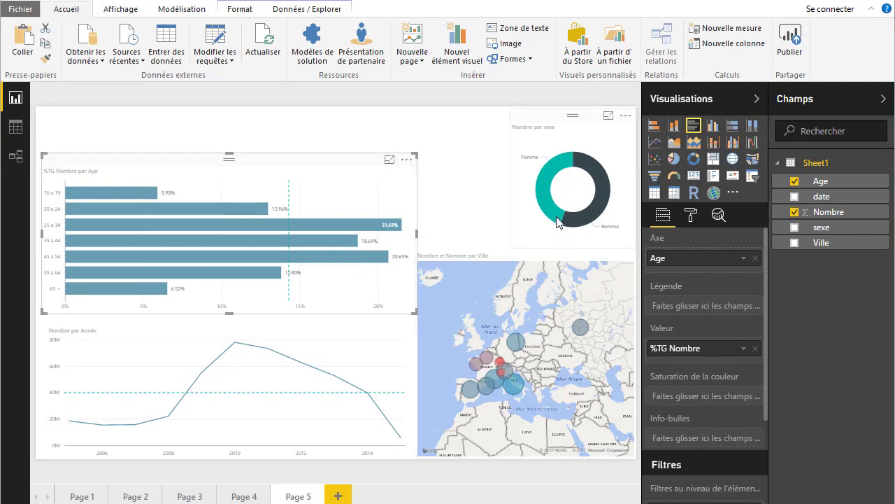
mouse_move(547, 202)
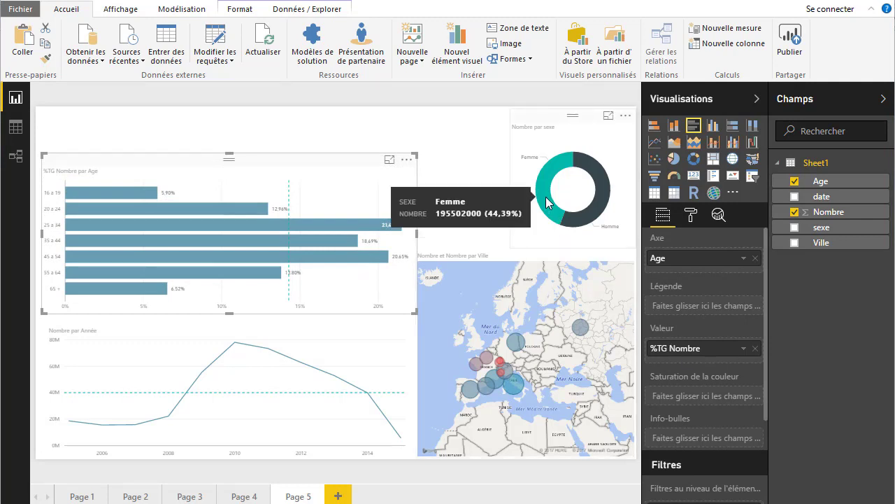
Step: Test cross-filtering with the Femme and Homme donut slices, then the Moscou map bubble
left_click(546, 196)
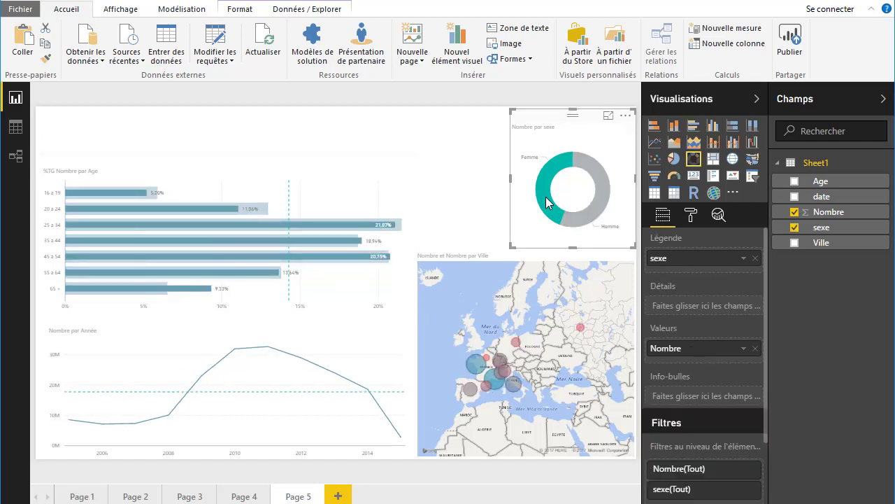
left_click(586, 226)
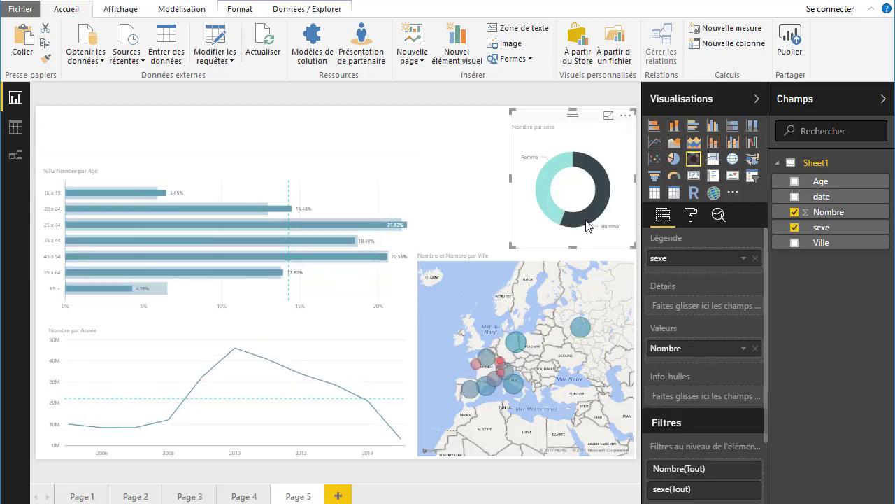
left_click(586, 226)
mouse_move(580, 327)
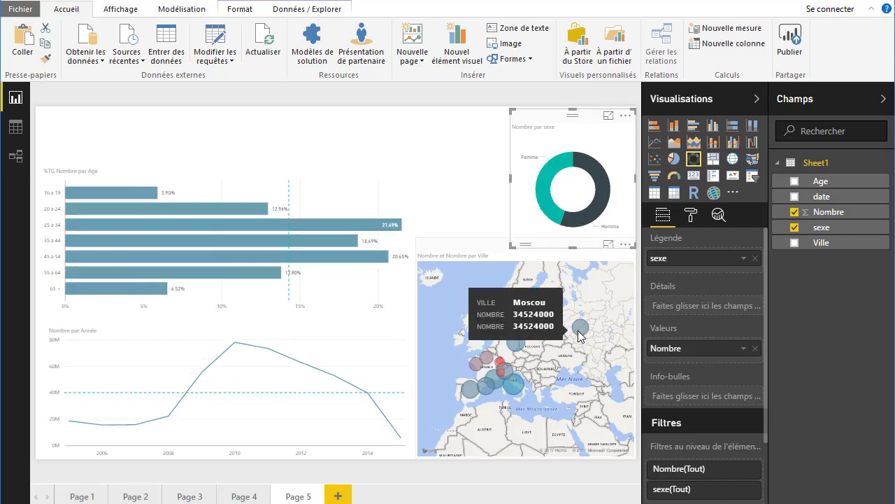
left_click(580, 327)
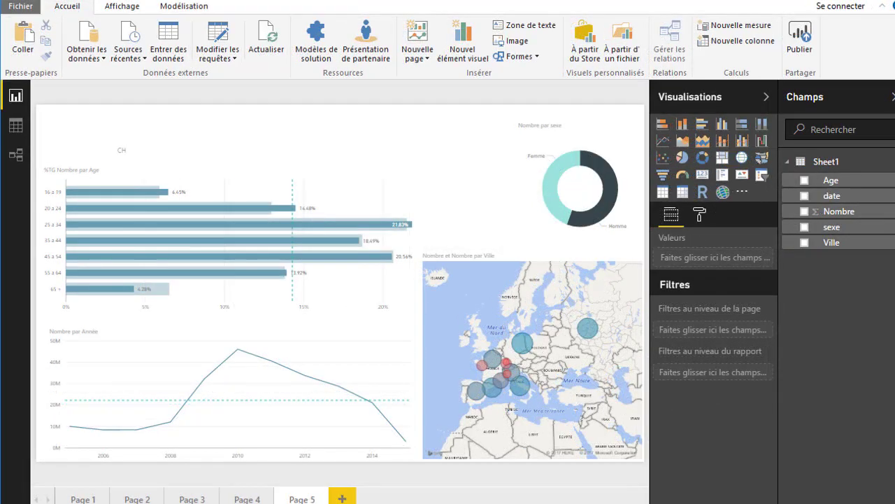
mouse_move(829, 212)
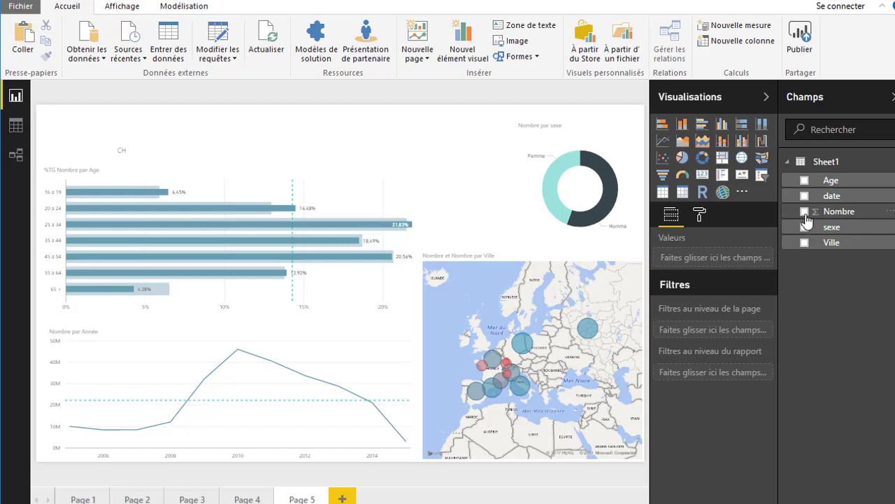
Step: Add a card showing the 245M Nombre total, resized and placed at the page top
left_click(805, 212)
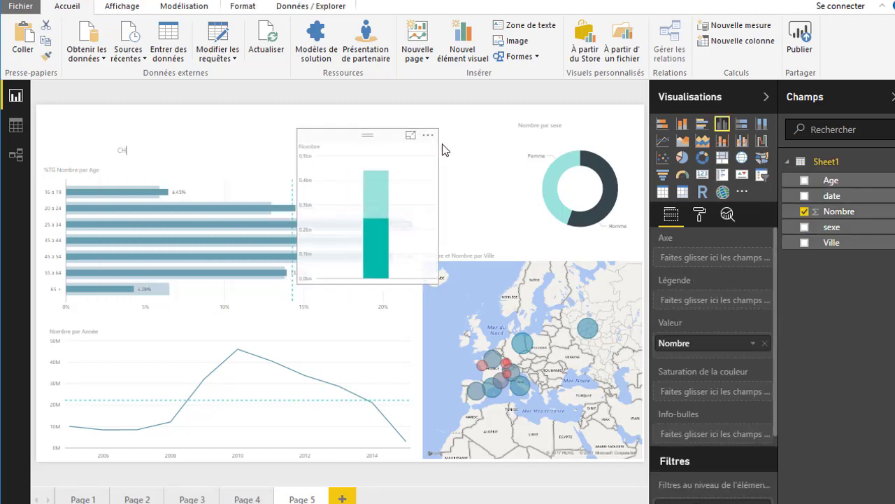
left_click_drag(391, 136, 449, 135)
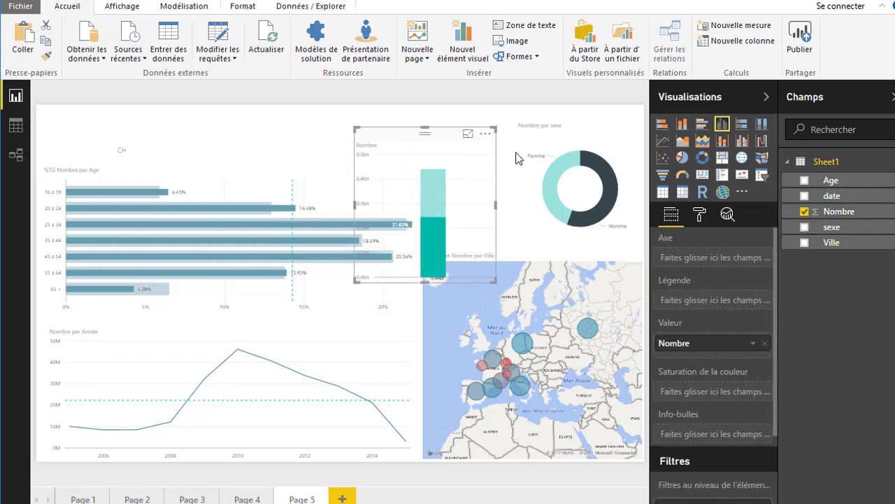
left_click(701, 176)
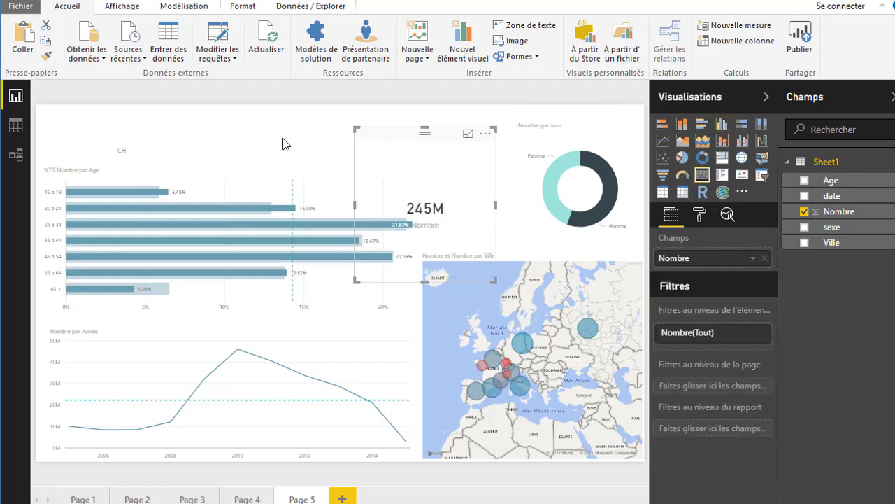
left_click_drag(388, 128, 385, 112)
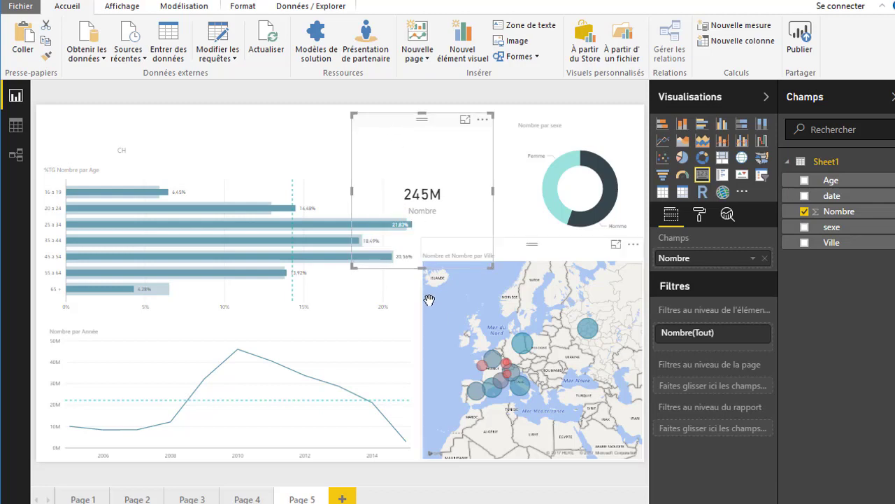
left_click_drag(424, 264, 422, 157)
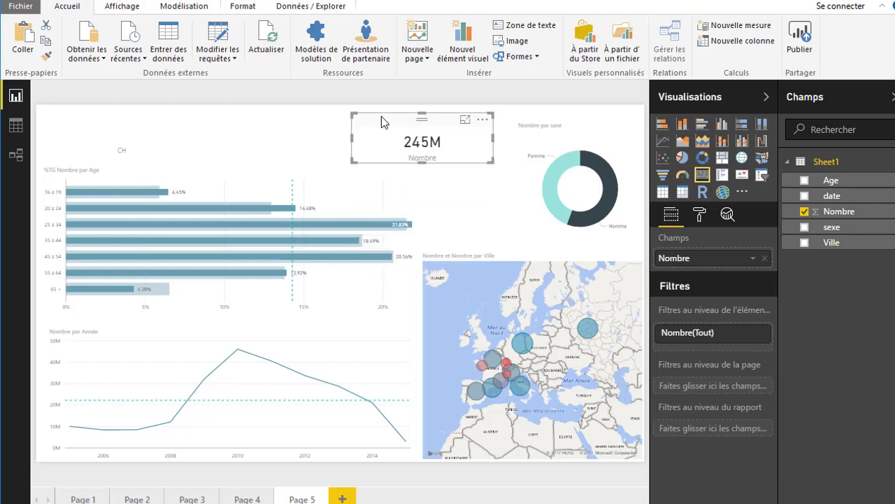
left_click_drag(381, 116, 372, 118)
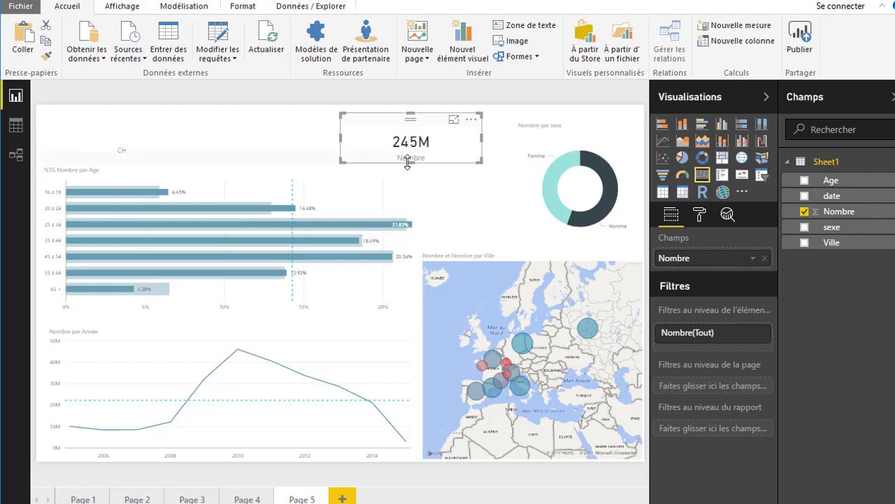
mouse_move(514, 309)
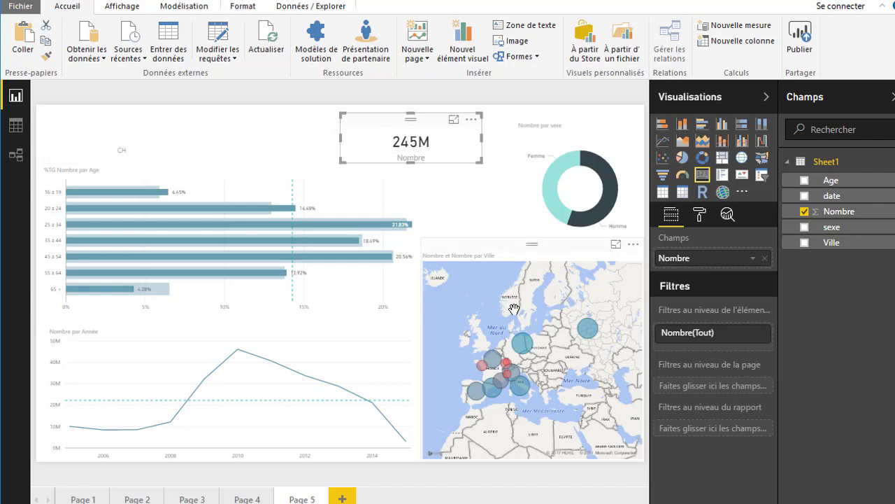
Step: Hide the card's category label and insert an empty text box
left_click(699, 216)
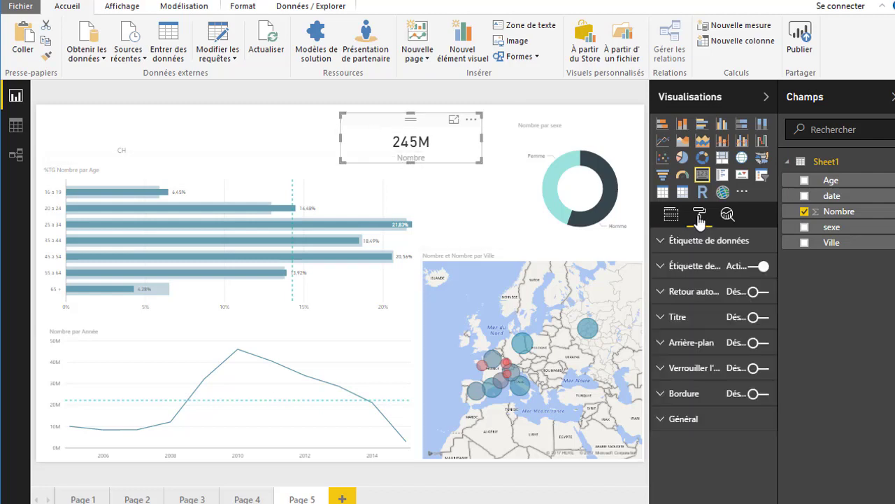
left_click(763, 267)
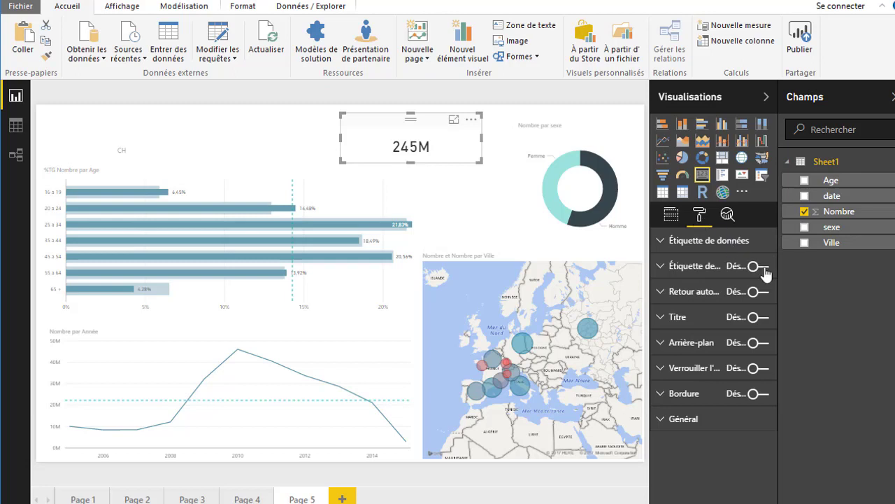
left_click(293, 126)
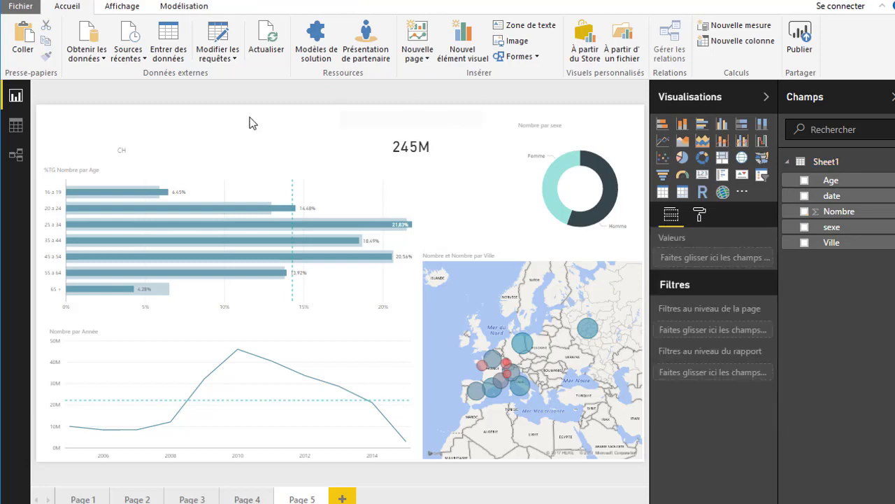
left_click(530, 25)
Step: Place the text box beside the 245M card with 'Chiffre d'affaires total' at size 28, right-aligned
left_click_drag(167, 269, 161, 192)
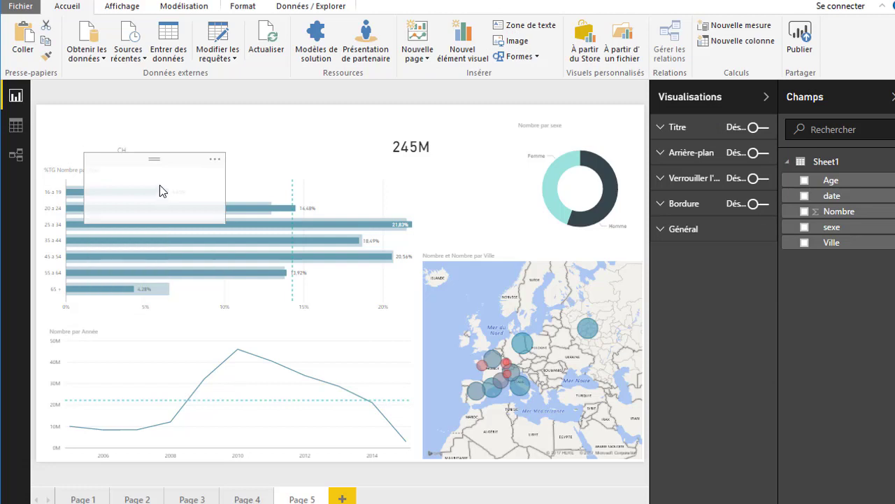
left_click_drag(272, 177, 390, 179)
left_click_drag(189, 156, 180, 134)
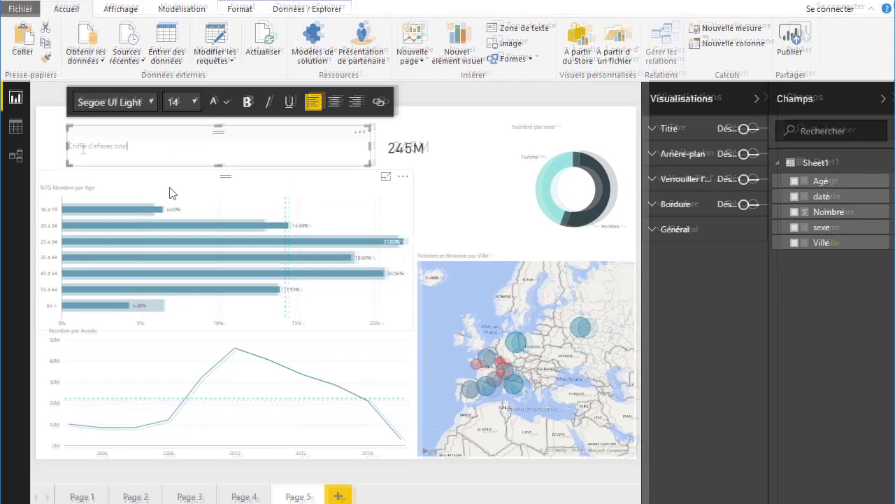
left_click_drag(127, 147, 68, 148)
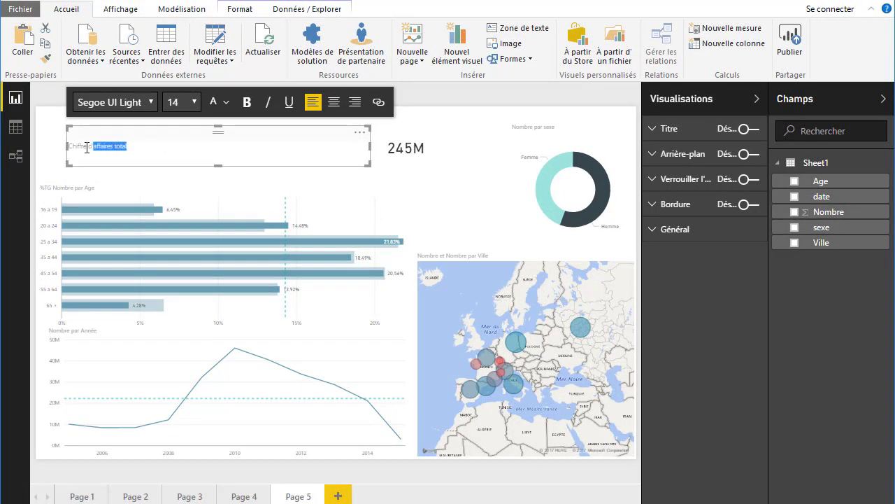
left_click(194, 109)
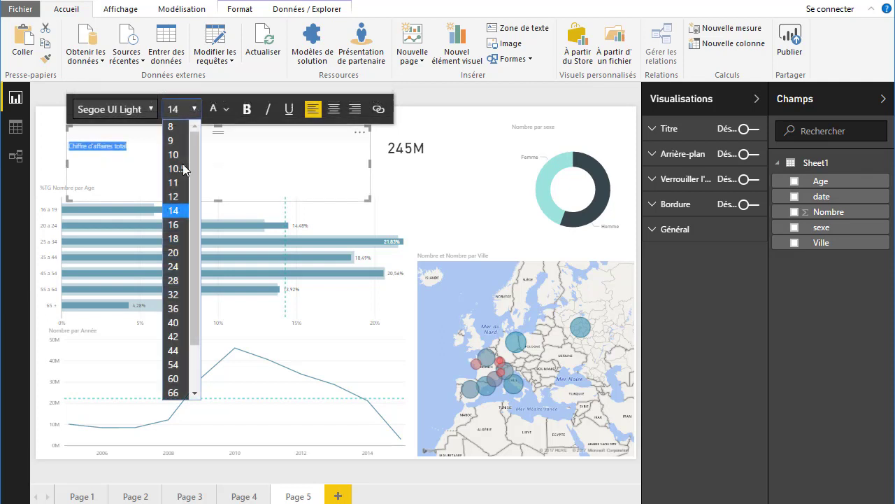
left_click(173, 280)
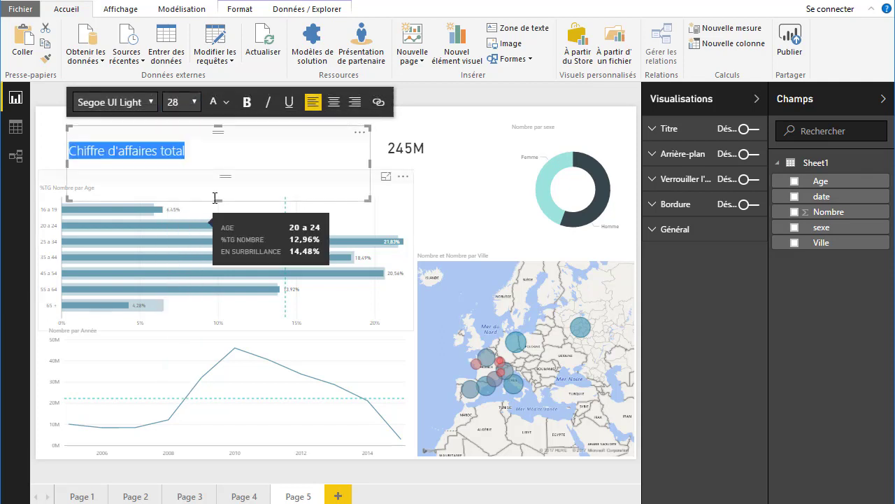
left_click(219, 164)
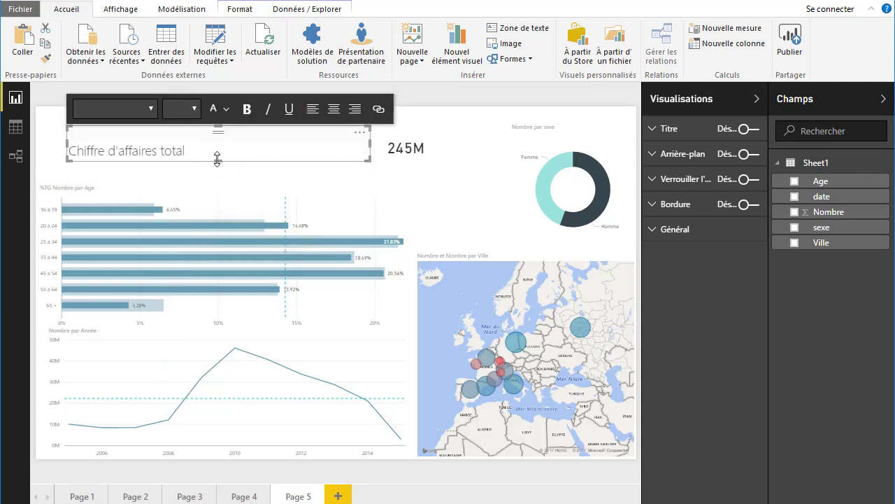
left_click(356, 109)
Step: Make the 'Chiffre d'affaires total' title bold and underlined
left_click(420, 158)
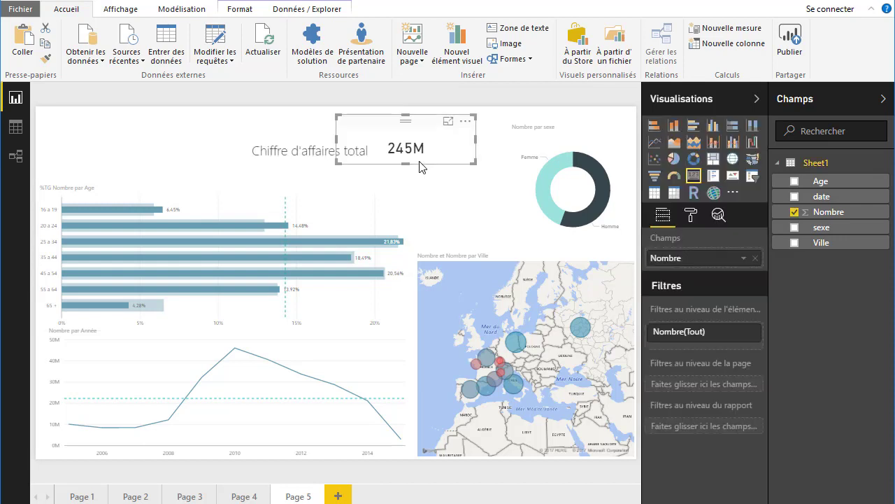
left_click_drag(252, 151, 368, 154)
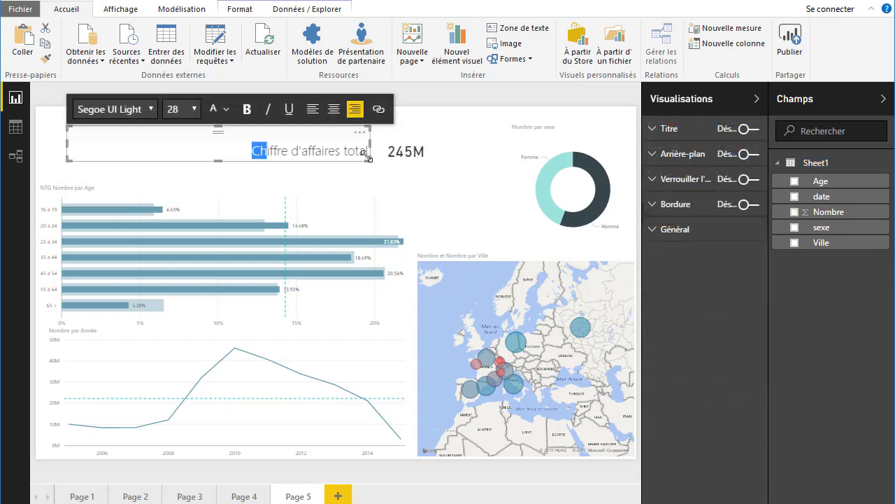
left_click(247, 109)
left_click(289, 110)
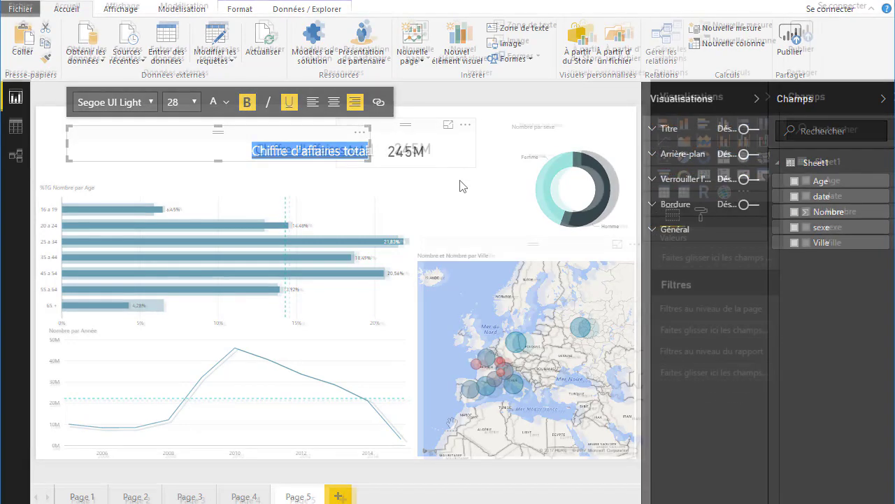
left_click(460, 186)
Step: Clear the map filter, then filter to one city bubble so the total reads 35M
left_click(527, 347)
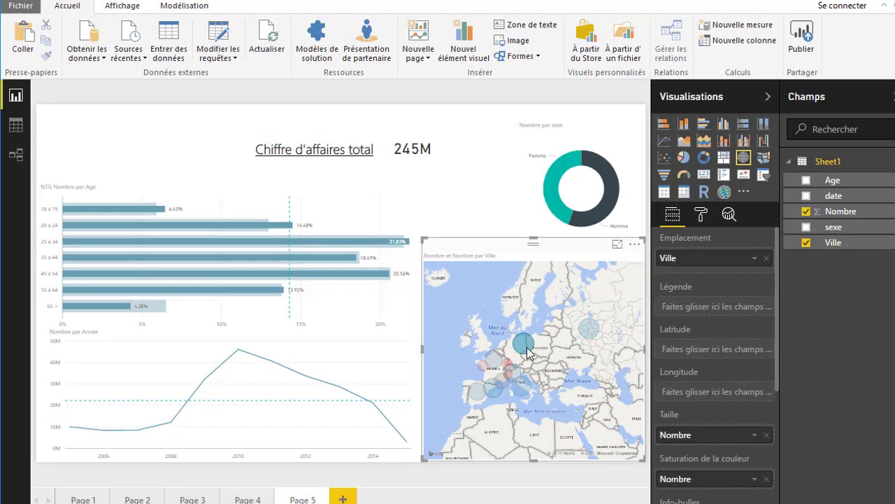
left_click(526, 347)
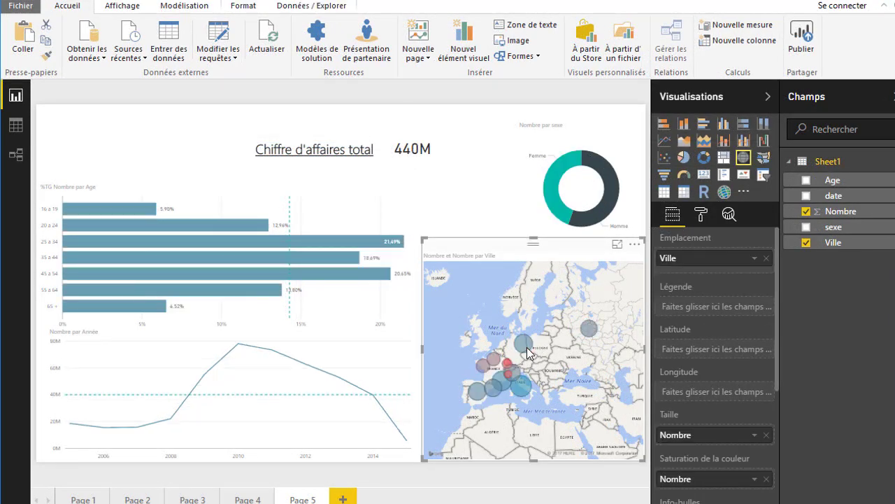
left_click(511, 364)
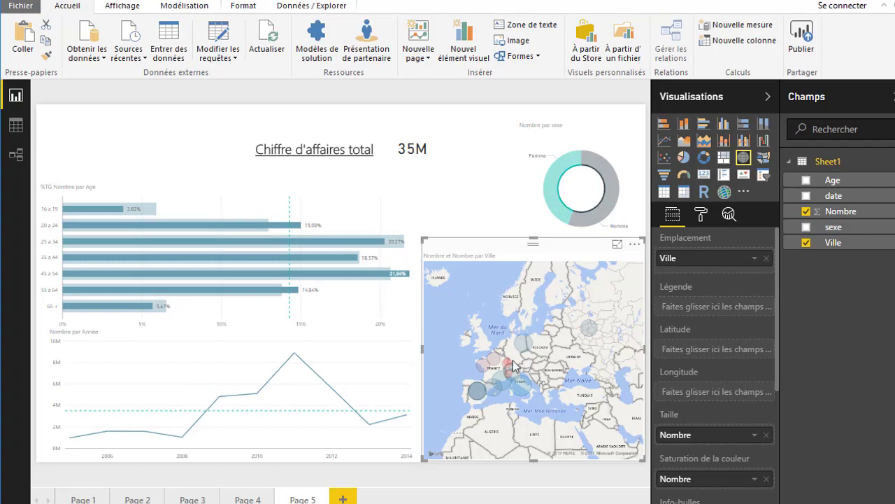